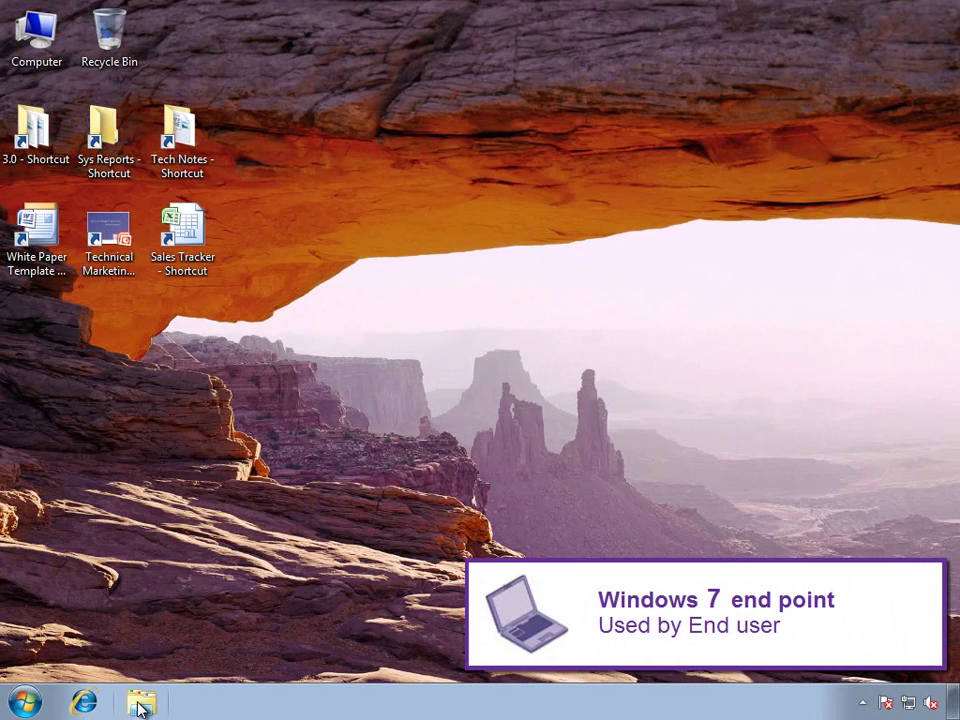
Look through the Documents and Pictures libraries on the Windows 7 end point, and close the file window.
{"action": "left_click", "coordinate": [140, 705]}
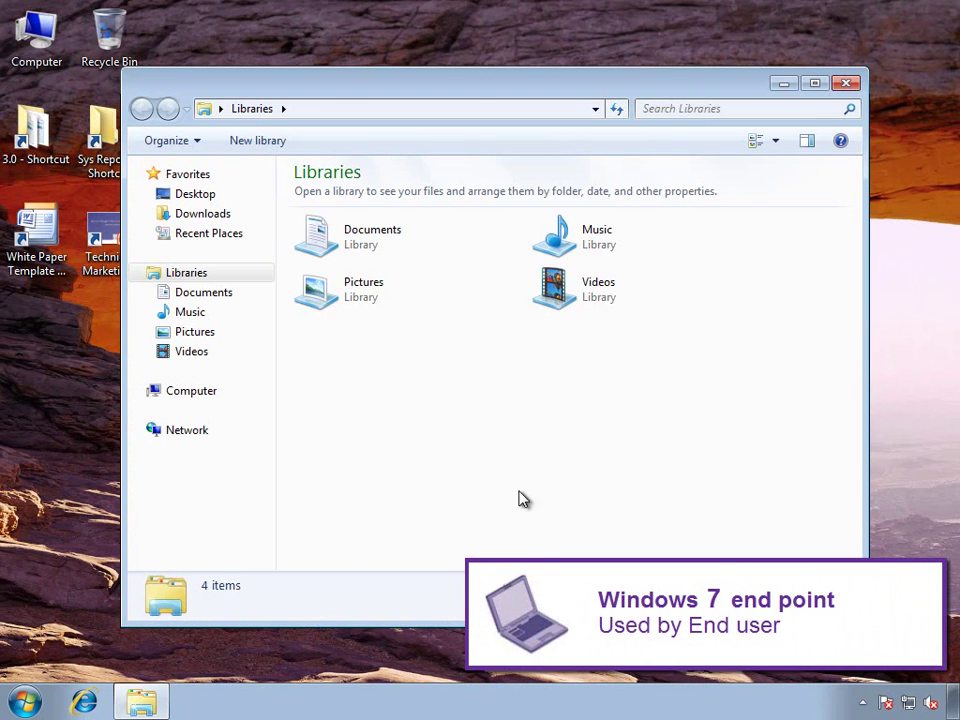
{"action": "double_click", "coordinate": [343, 236]}
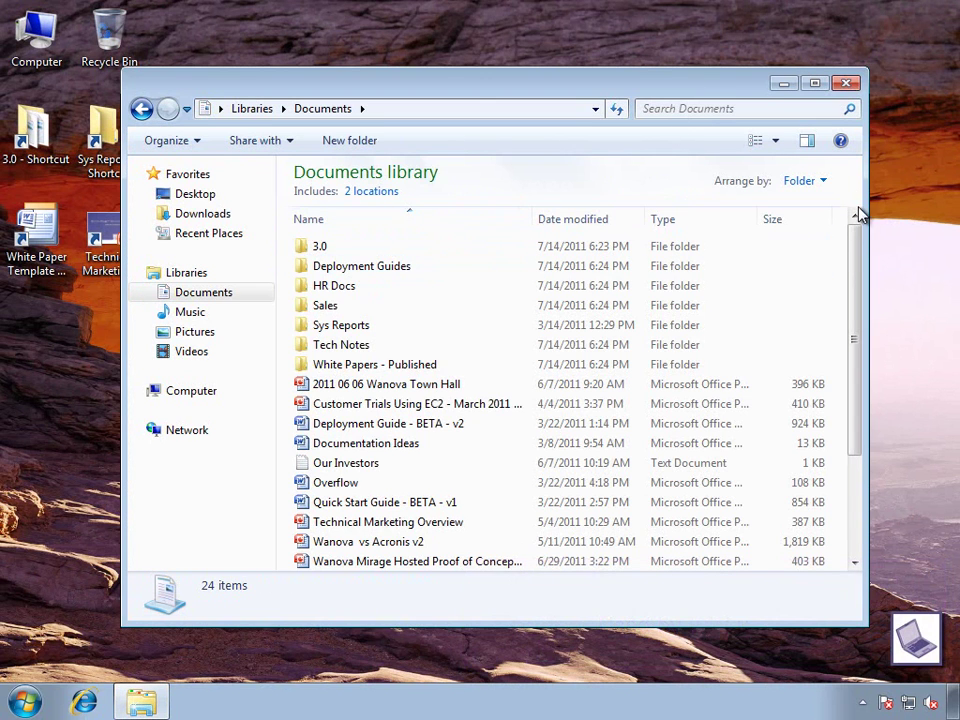
{"action": "mouse_move", "coordinate": [859, 236]}
{"action": "left_mouse_down"}
{"action": "mouse_move", "coordinate": [860, 403]}
{"action": "mouse_move", "coordinate": [857, 214]}
{"action": "left_mouse_up"}
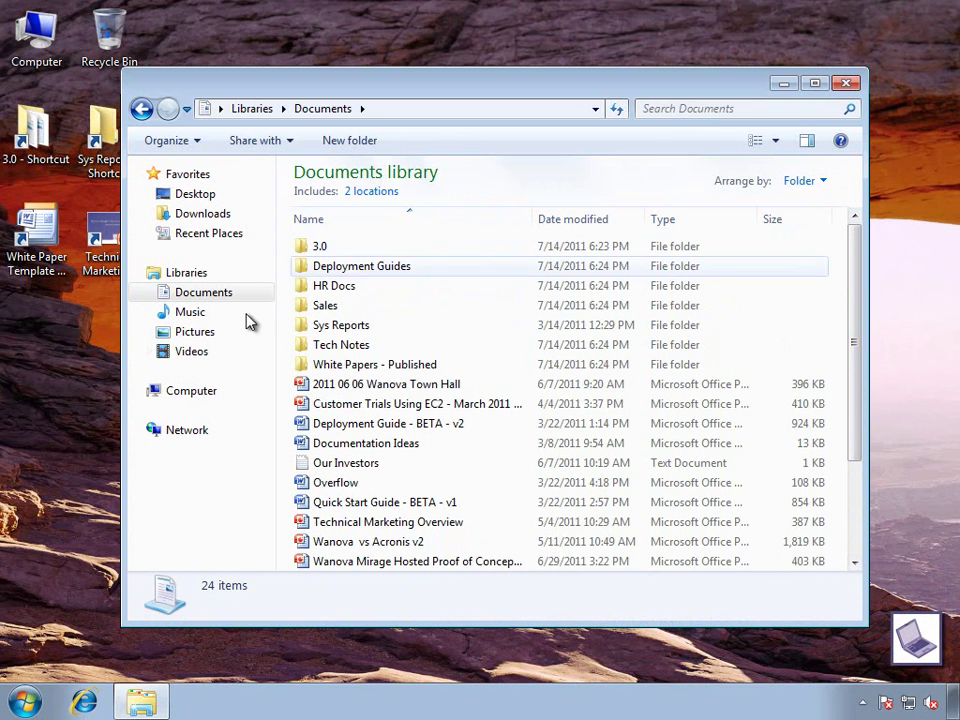
{"action": "left_click", "coordinate": [205, 331]}
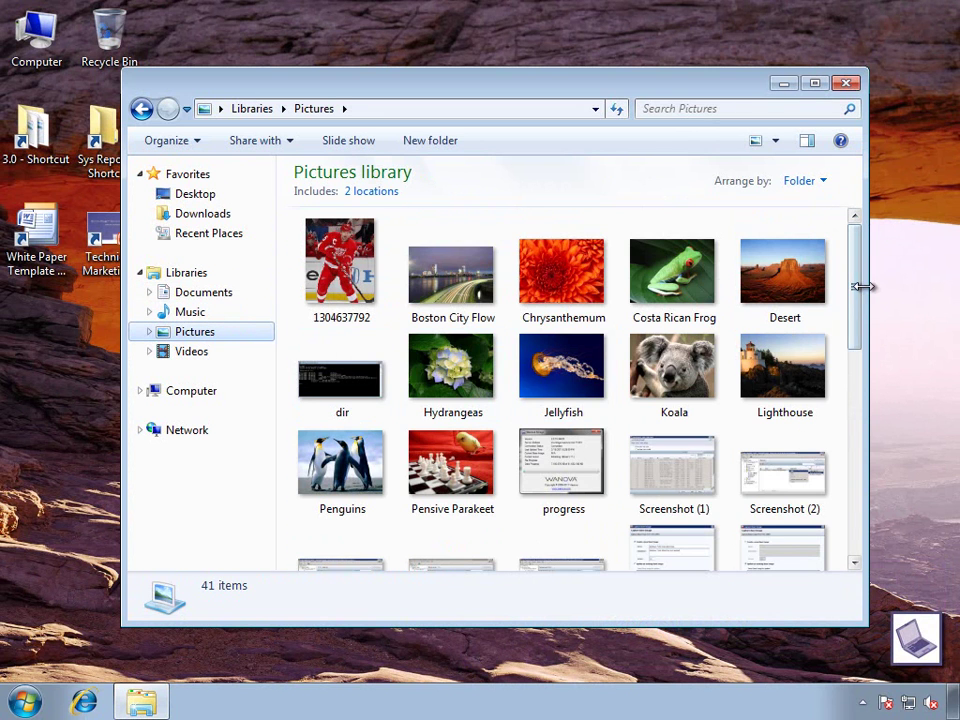
{"action": "left_click", "coordinate": [848, 86]}
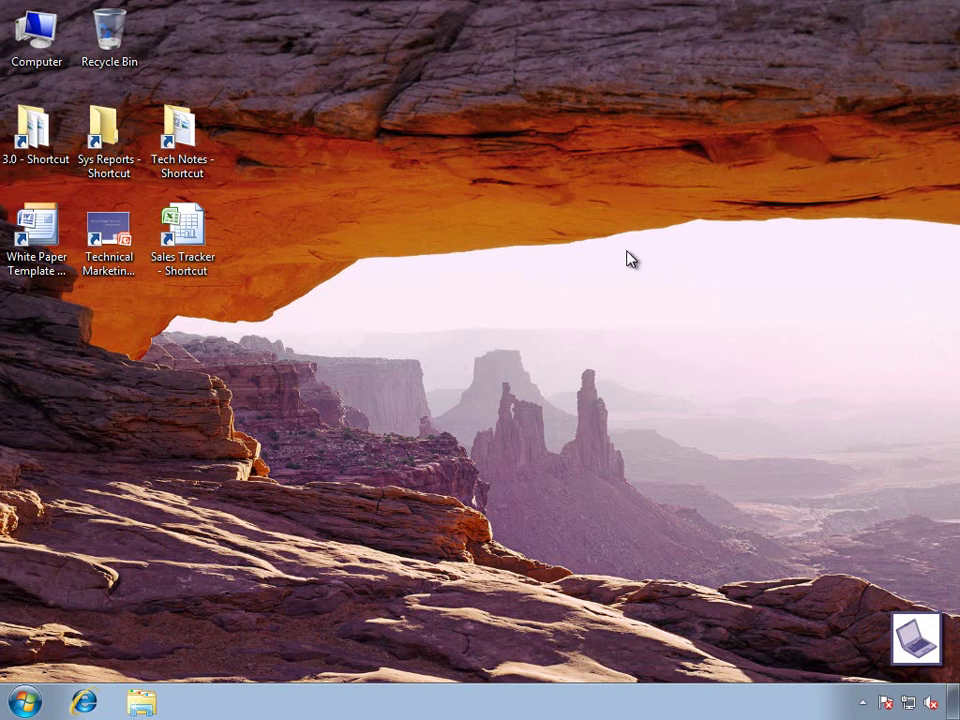
View the Sales Tracker workbook and a blank Microsoft Office Word 2007 document on the end point, closing each one.
{"action": "double_click", "coordinate": [196, 234]}
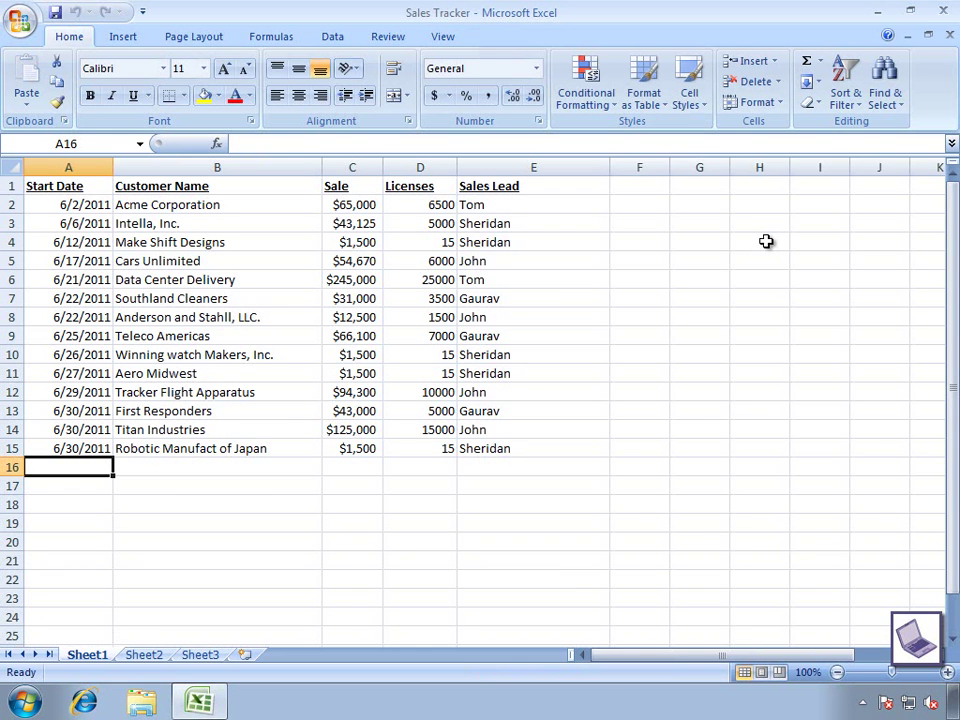
{"action": "left_click", "coordinate": [943, 14]}
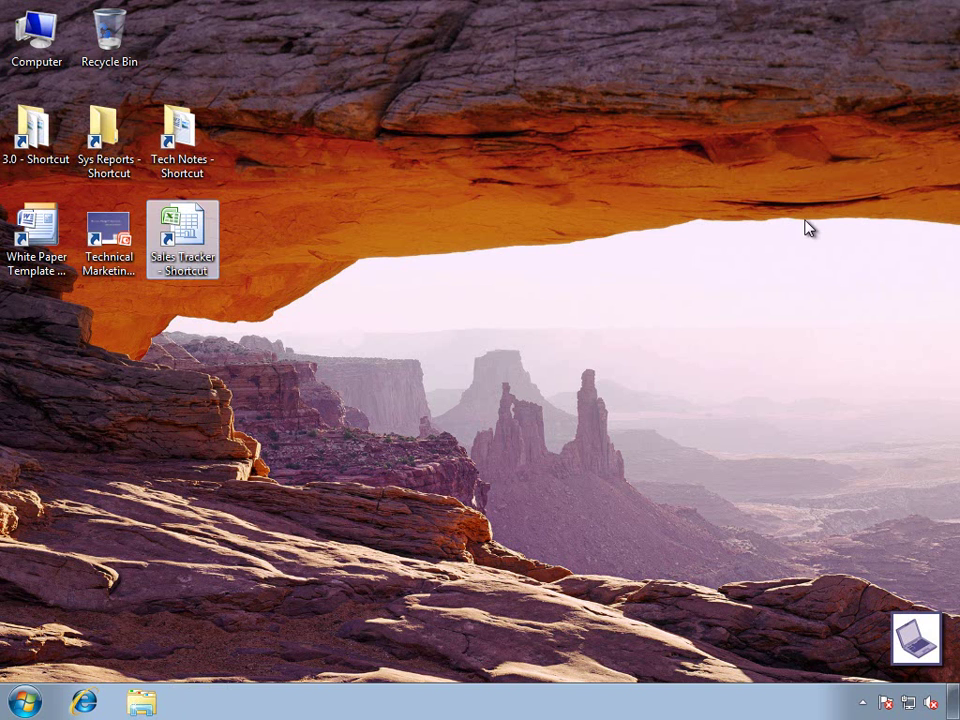
{"action": "left_click", "coordinate": [28, 703]}
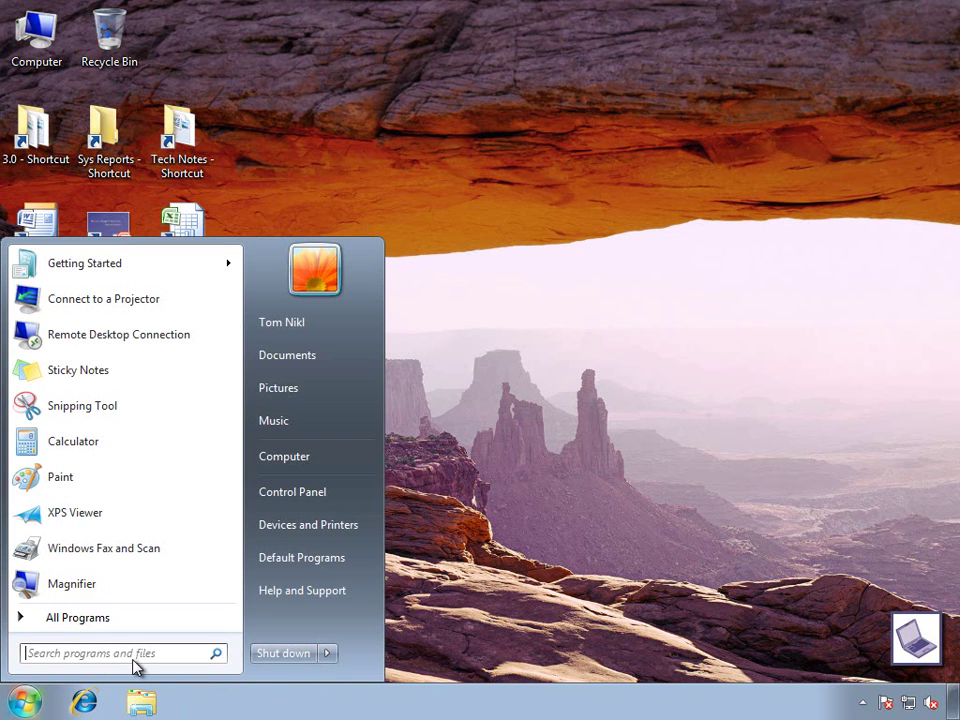
{"action": "left_click", "coordinate": [126, 621]}
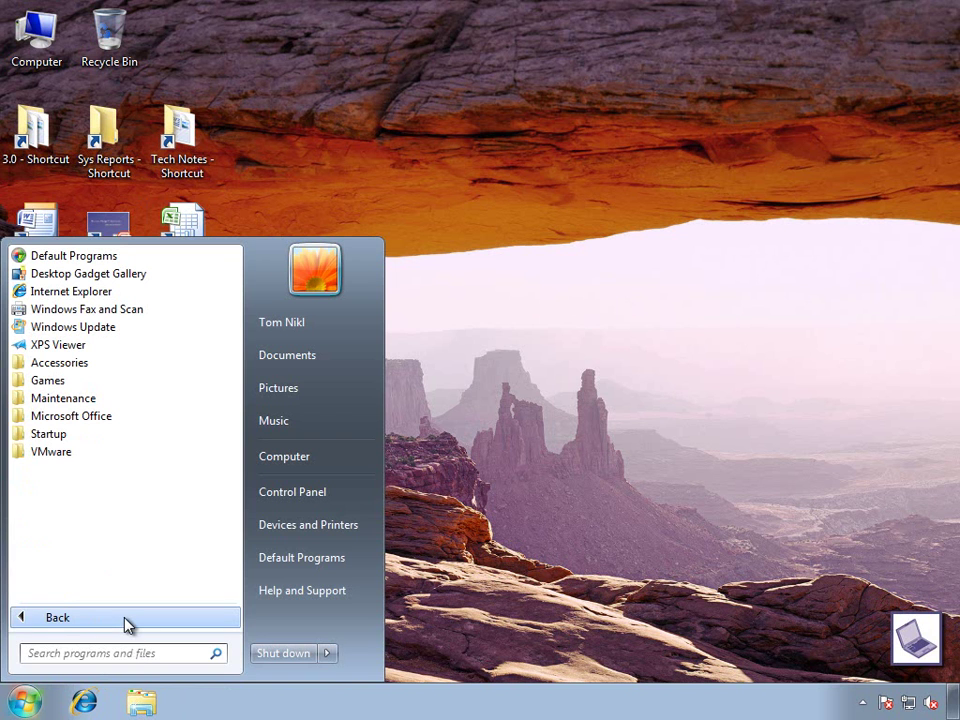
{"action": "left_click", "coordinate": [88, 418]}
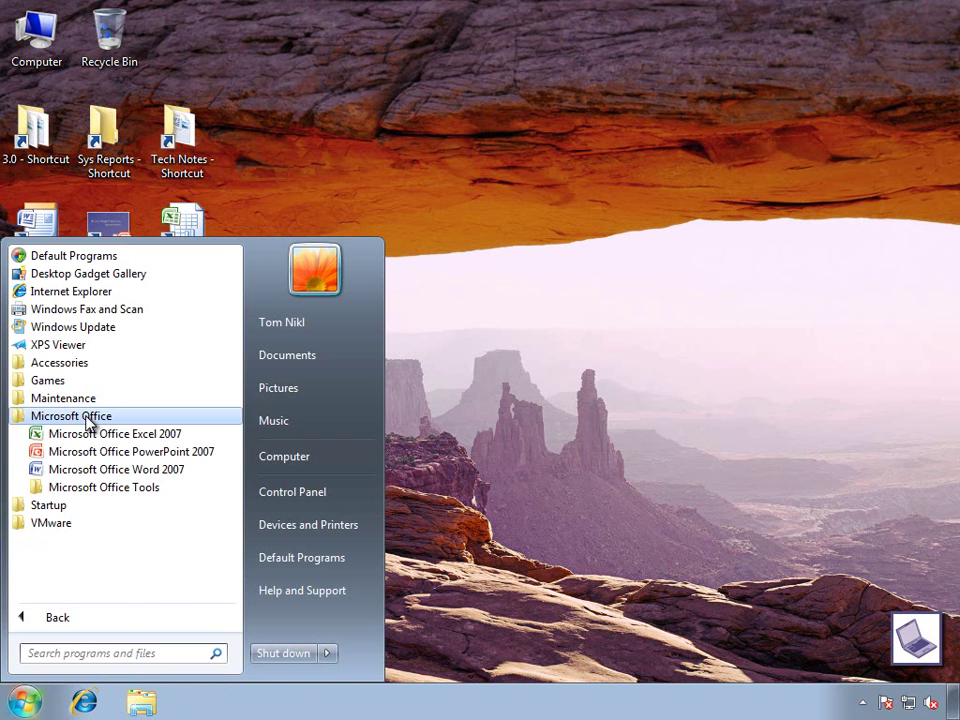
{"action": "left_click", "coordinate": [143, 470]}
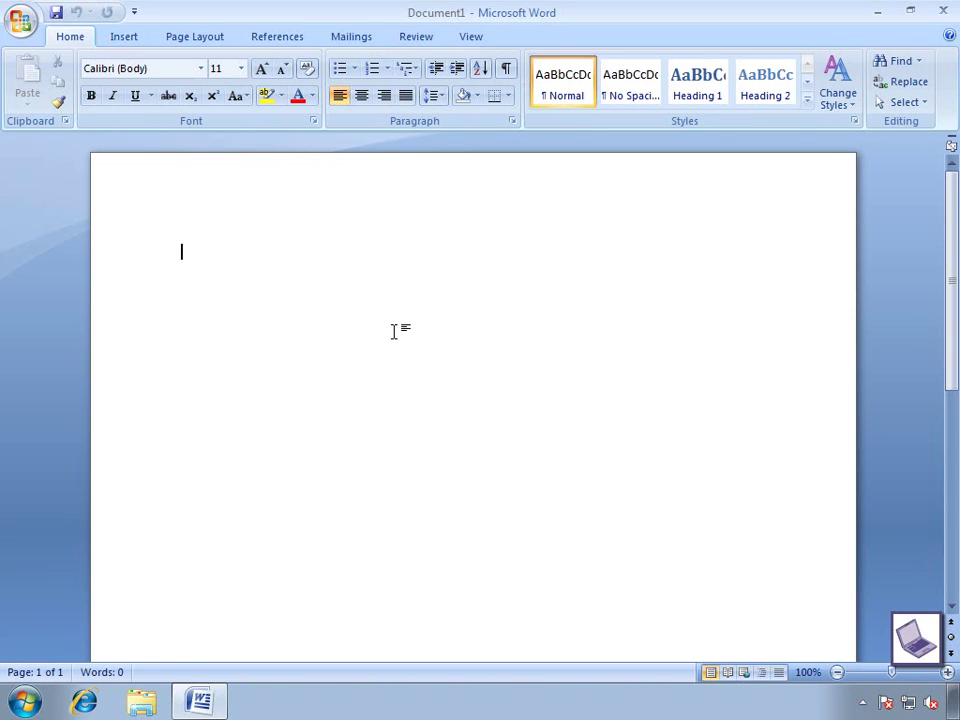
{"action": "left_click", "coordinate": [943, 10]}
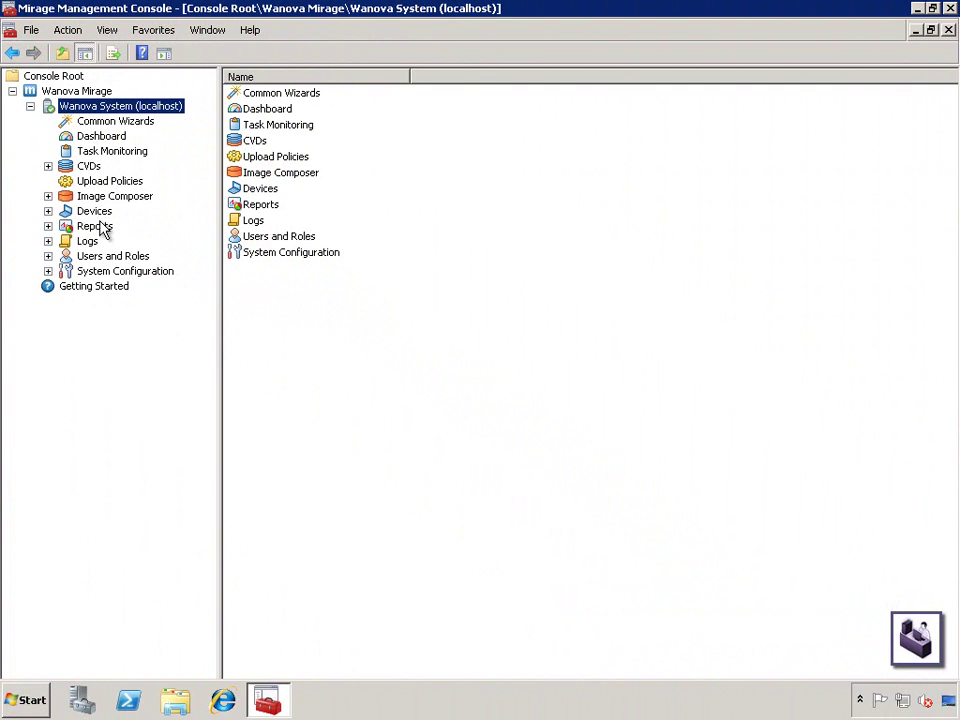
In the Mirage Management Console, assign the pending device DEMOC-PC to a new CVD with Mirage default CVD policy version 1.0.
{"action": "left_click", "coordinate": [48, 211]}
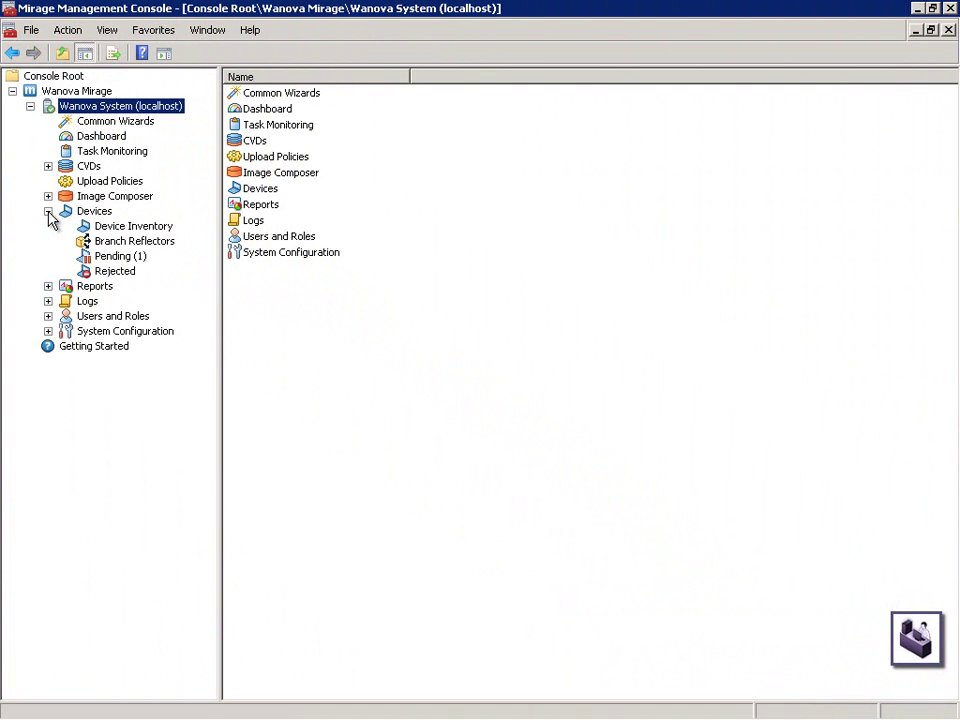
{"action": "left_click", "coordinate": [112, 258]}
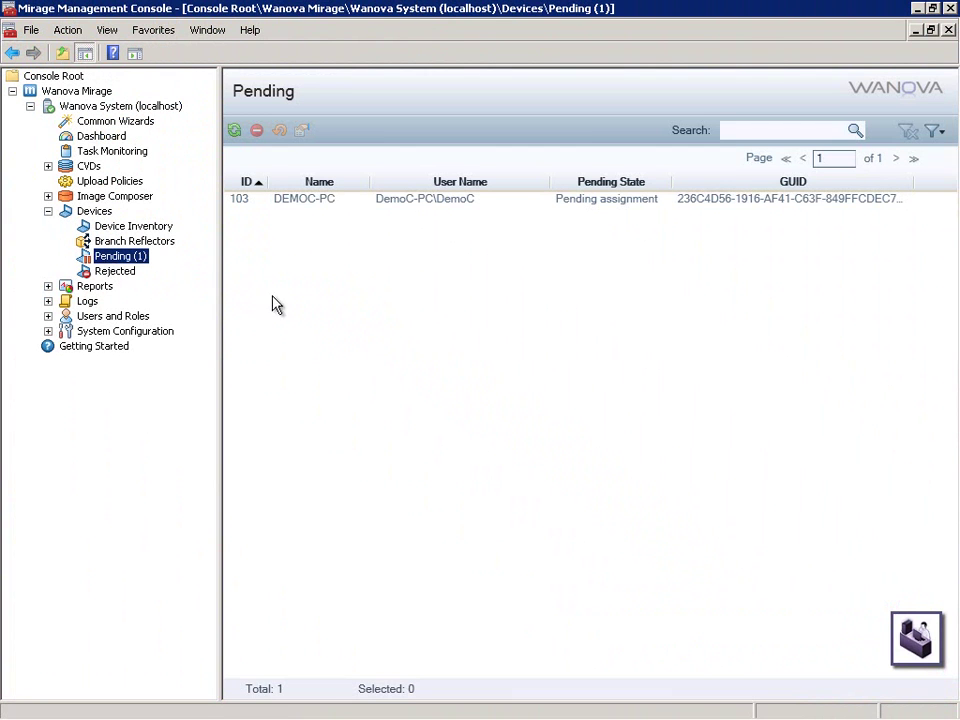
{"action": "left_click", "coordinate": [514, 204]}
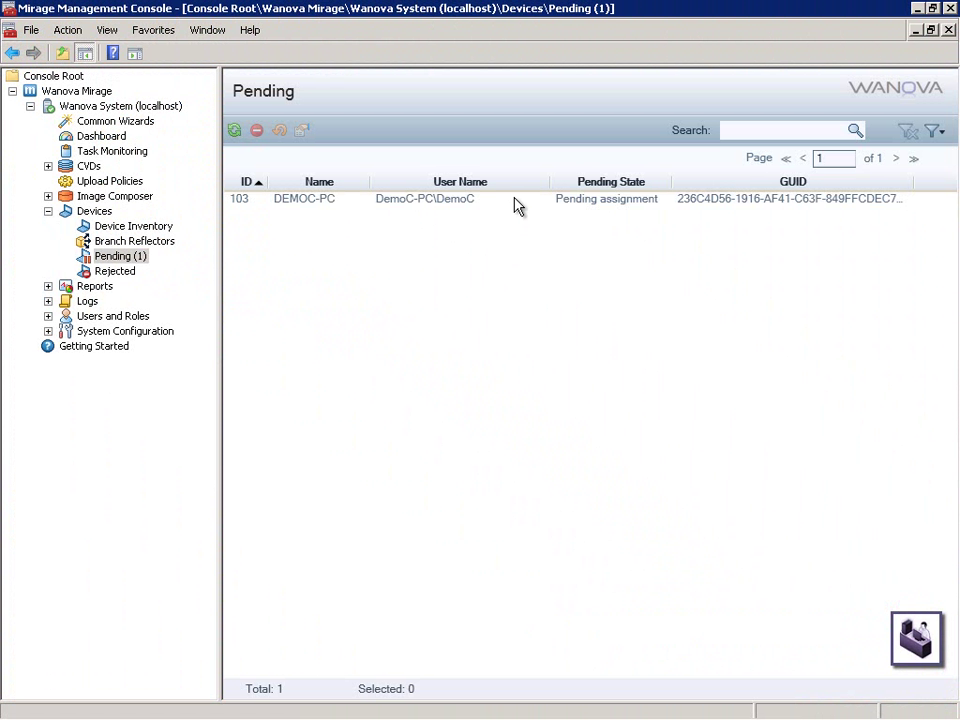
{"action": "left_click", "coordinate": [514, 203]}
{"action": "right_click", "coordinate": [515, 203]}
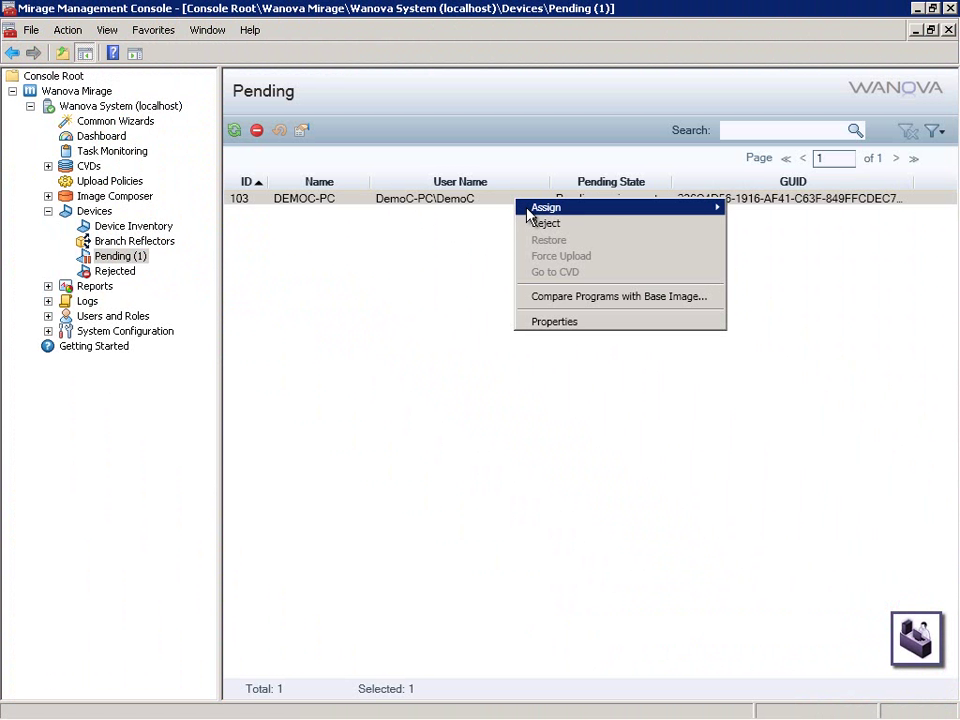
{"action": "mouse_move", "coordinate": [618, 212]}
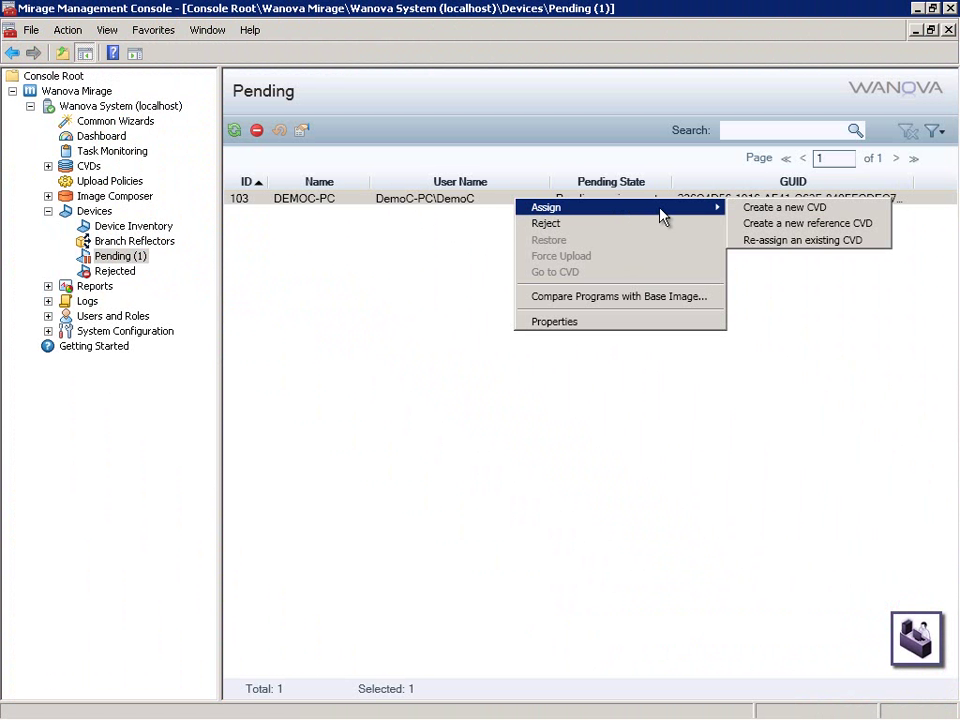
{"action": "left_click", "coordinate": [871, 213]}
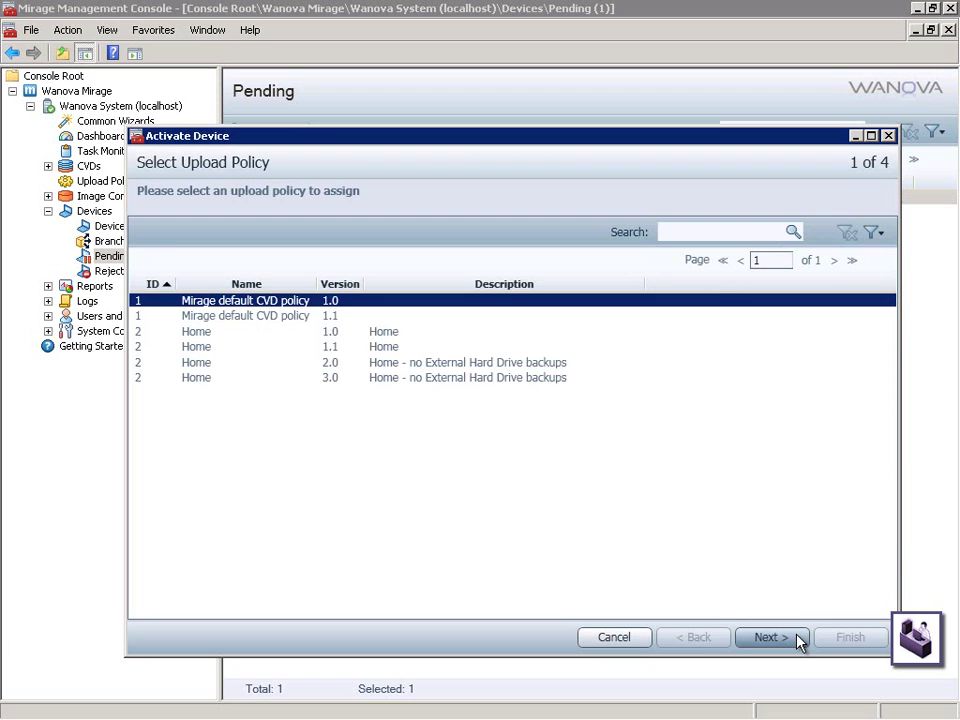
{"action": "left_click", "coordinate": [799, 638]}
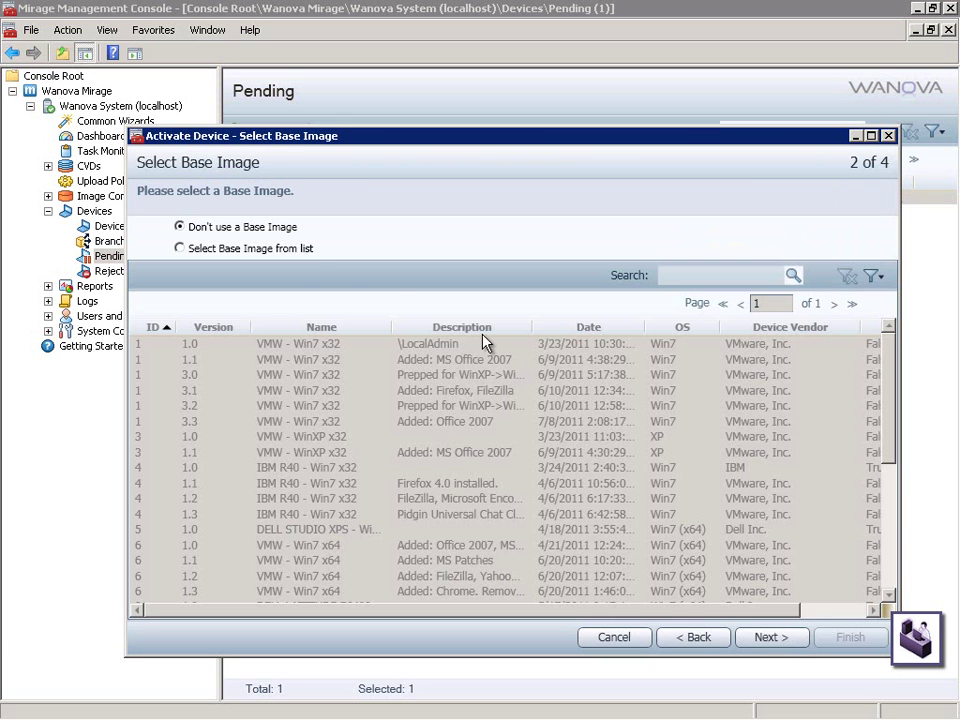
Select base image VMW - Win7 x32 version 1.1 for the device and complete the activation.
{"action": "left_click", "coordinate": [295, 252]}
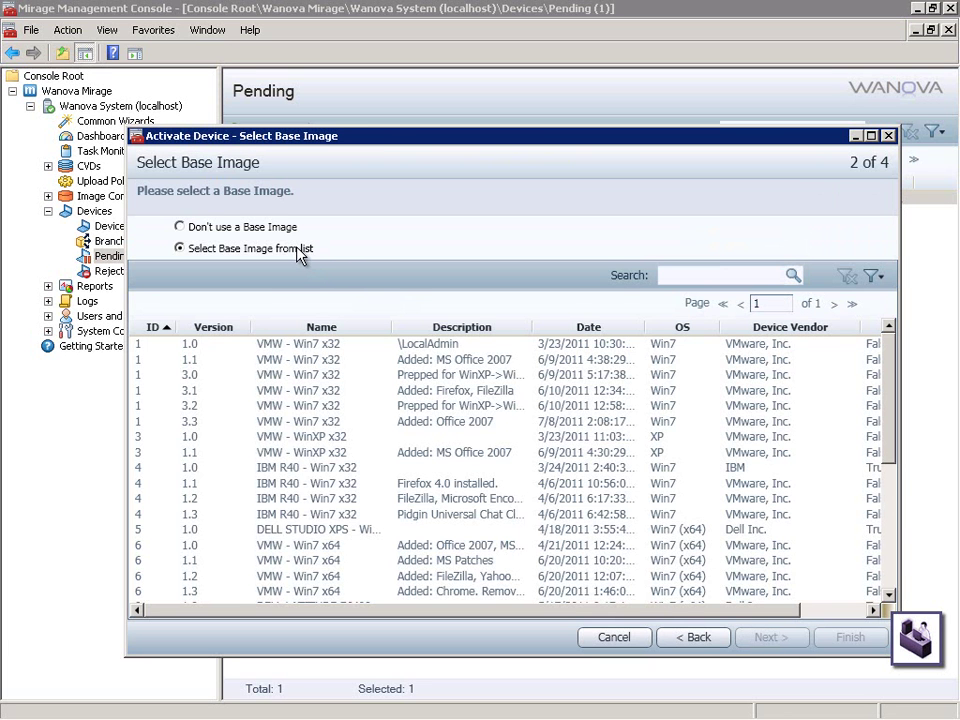
{"action": "left_click", "coordinate": [332, 363]}
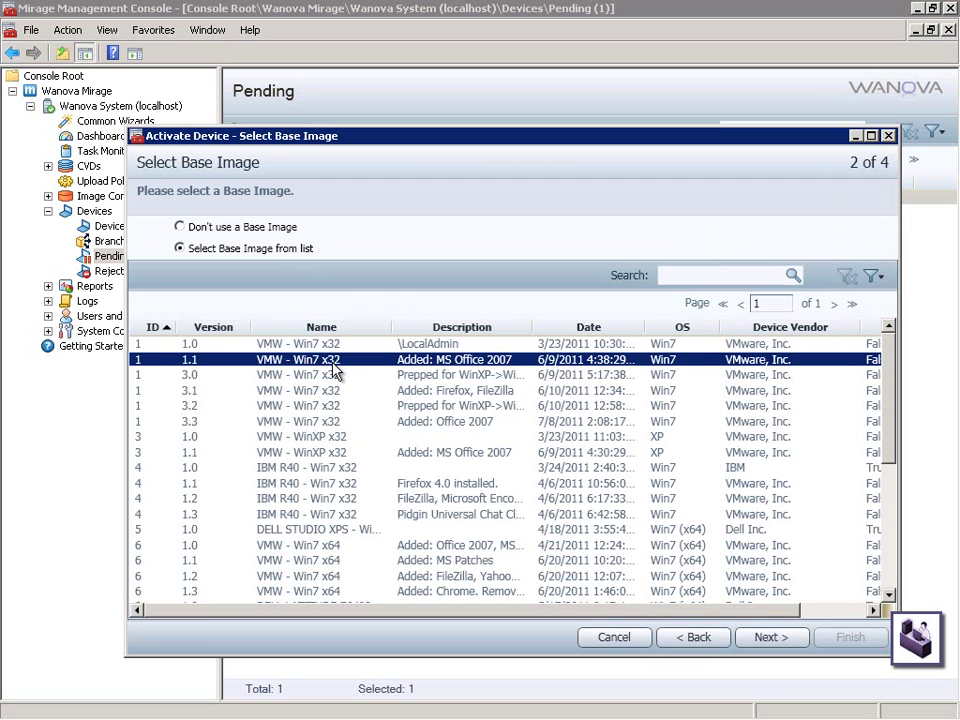
{"action": "left_click", "coordinate": [778, 640]}
{"action": "left_click", "coordinate": [778, 640]}
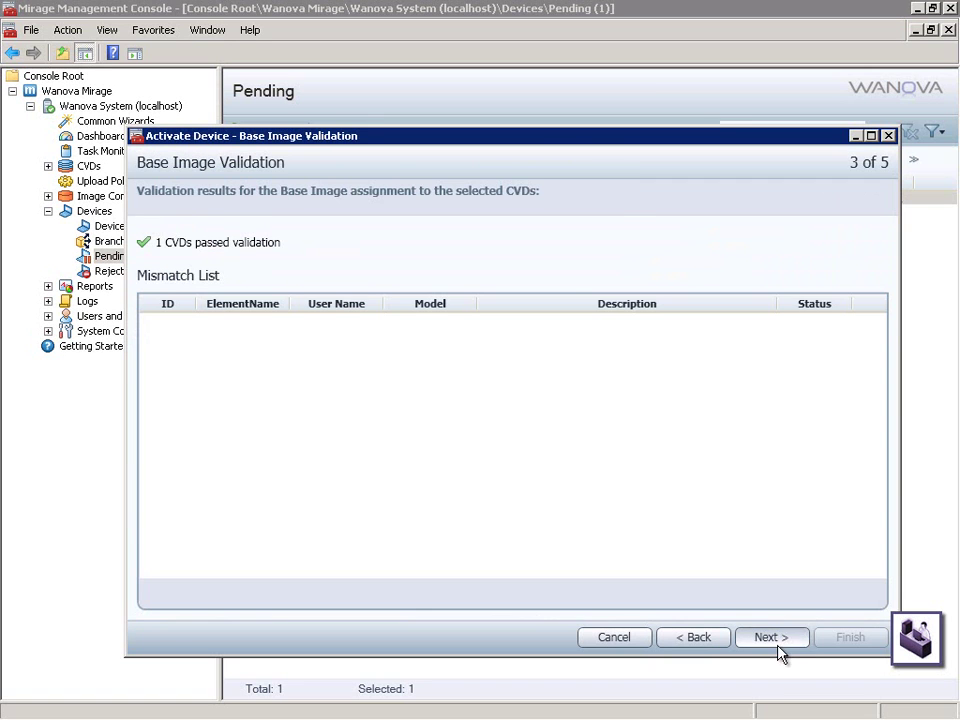
{"action": "left_click", "coordinate": [778, 645]}
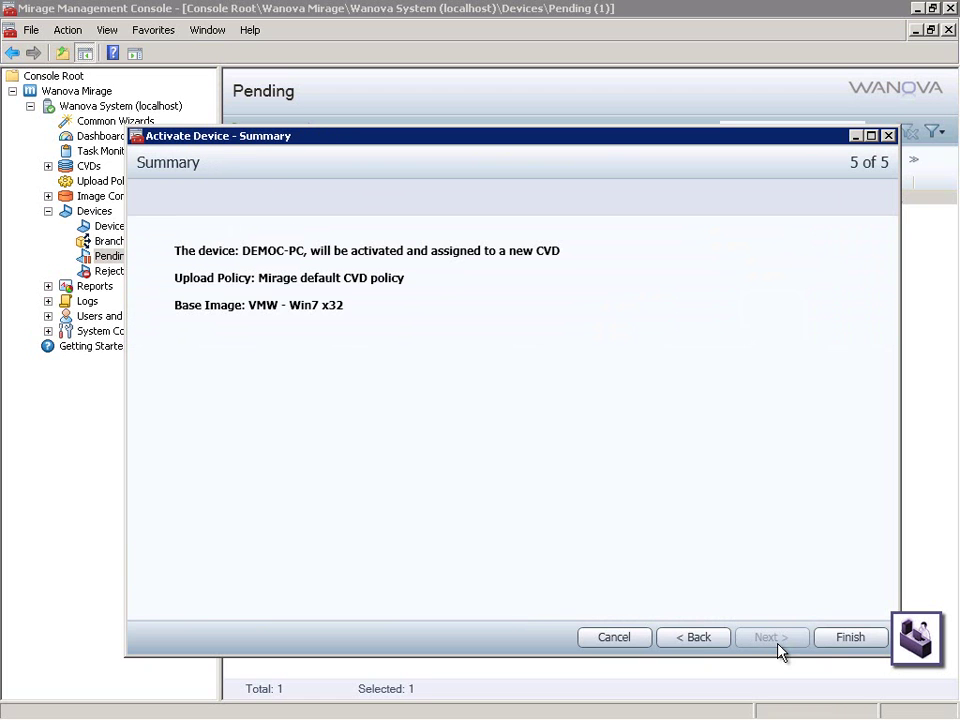
{"action": "left_click", "coordinate": [829, 641]}
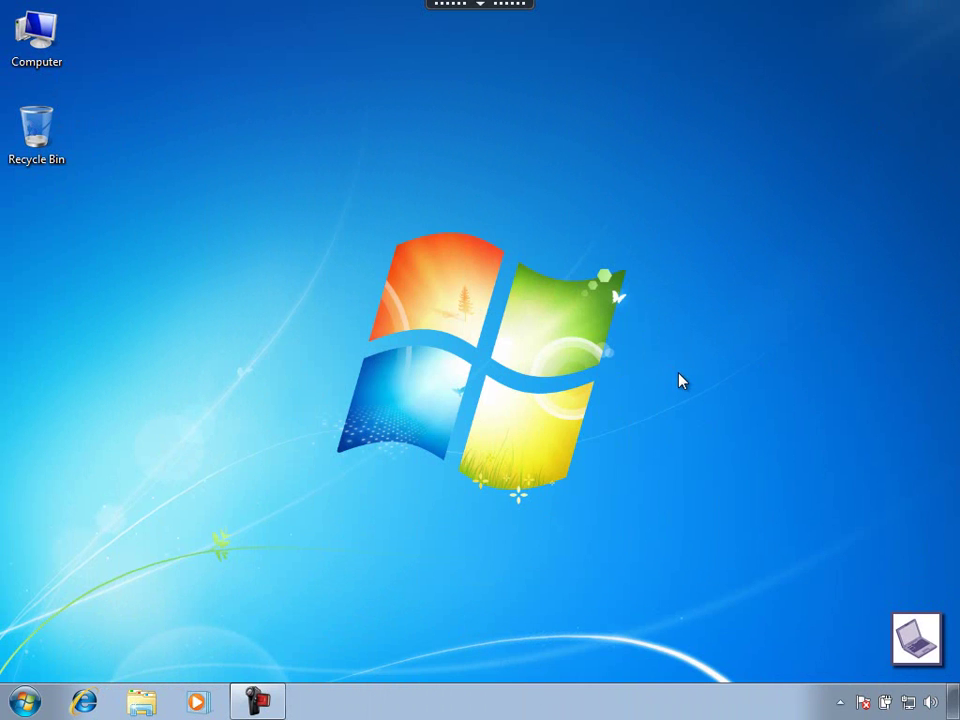
On the XenClient end point's desktop, look through the Documents and Pictures libraries and close the file window.
{"action": "left_click", "coordinate": [141, 705]}
{"action": "left_click", "coordinate": [240, 299]}
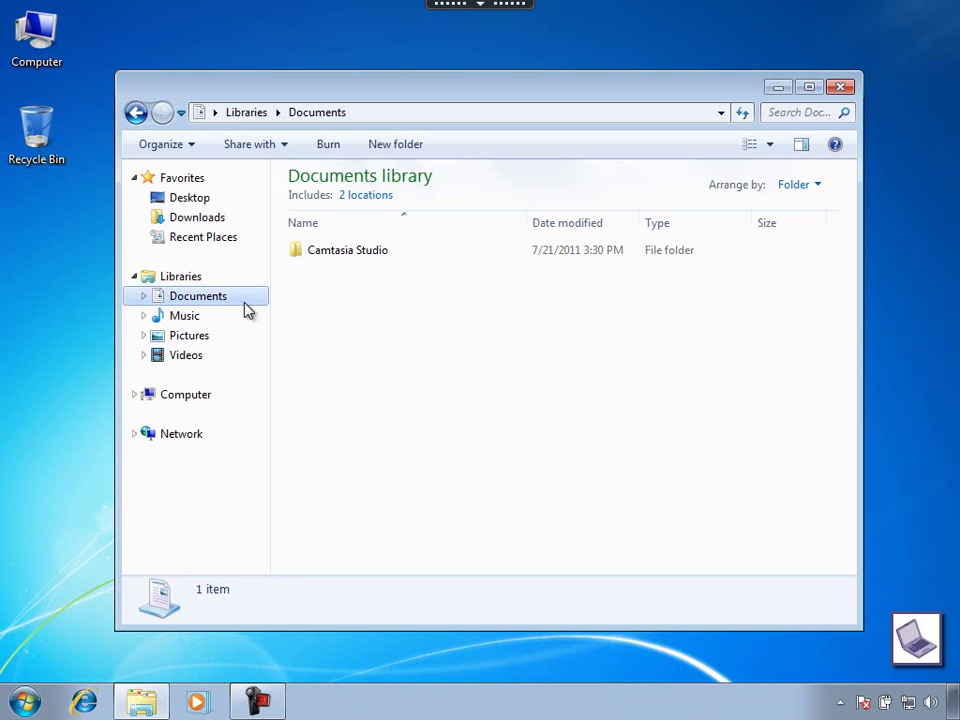
{"action": "left_click", "coordinate": [238, 338]}
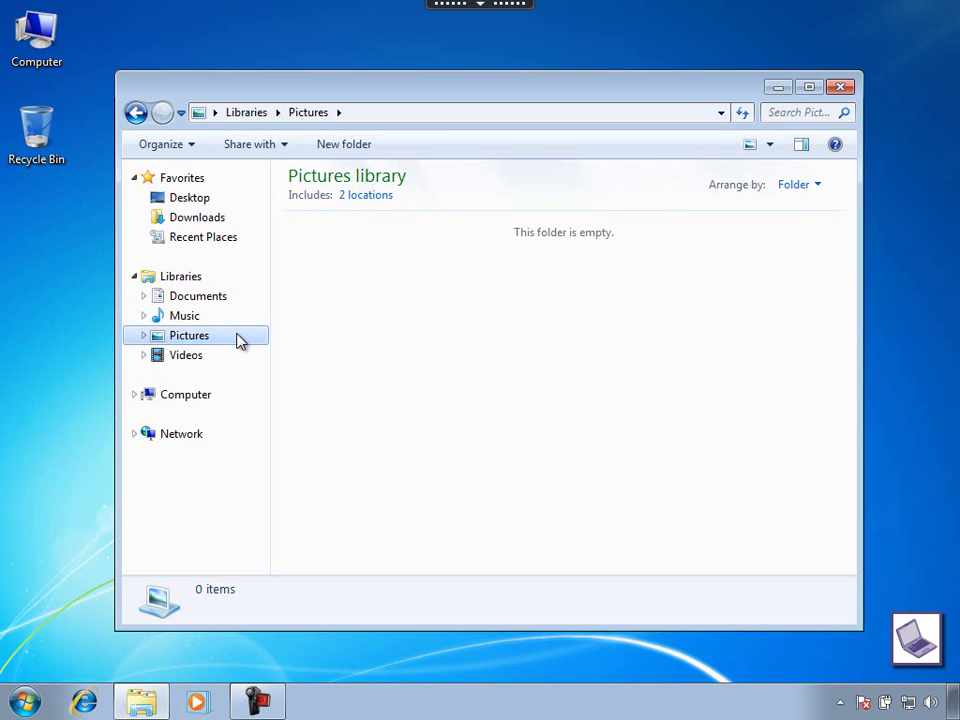
{"action": "left_click", "coordinate": [841, 88]}
Review the installed programs, including the Citrix folder, and open the Mirage client from the hidden notification items.
{"action": "left_click", "coordinate": [26, 702]}
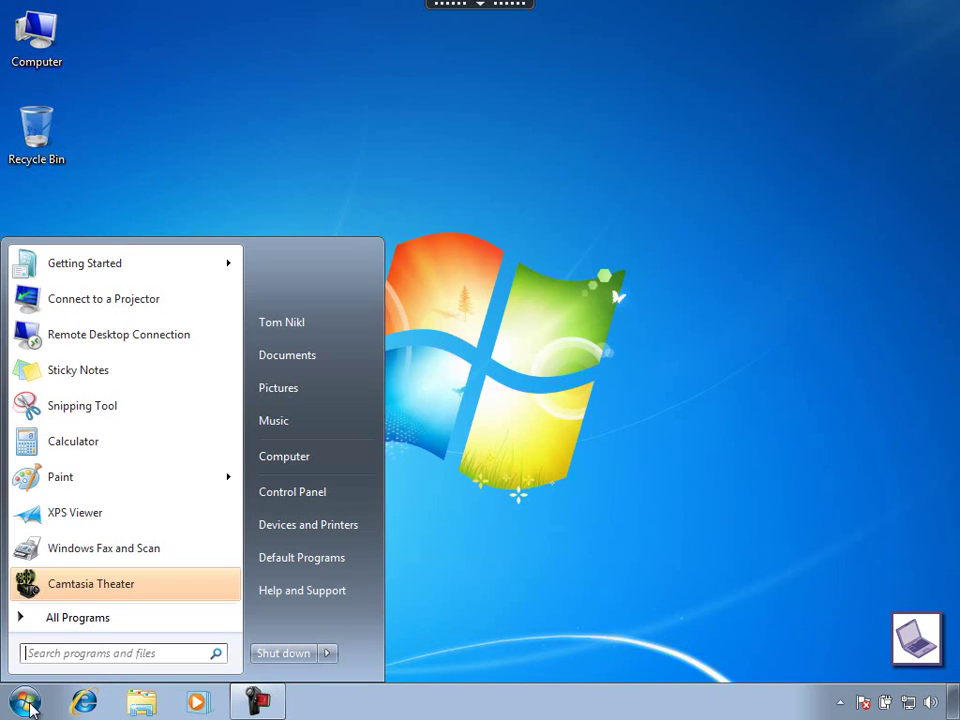
{"action": "left_click", "coordinate": [72, 617]}
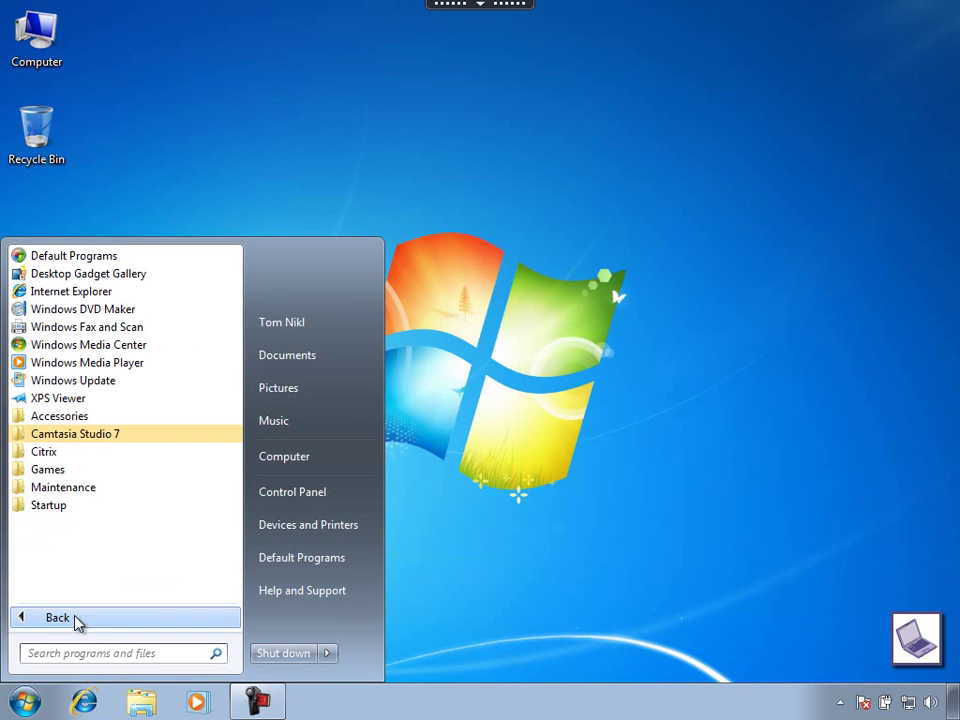
{"action": "left_click", "coordinate": [169, 455]}
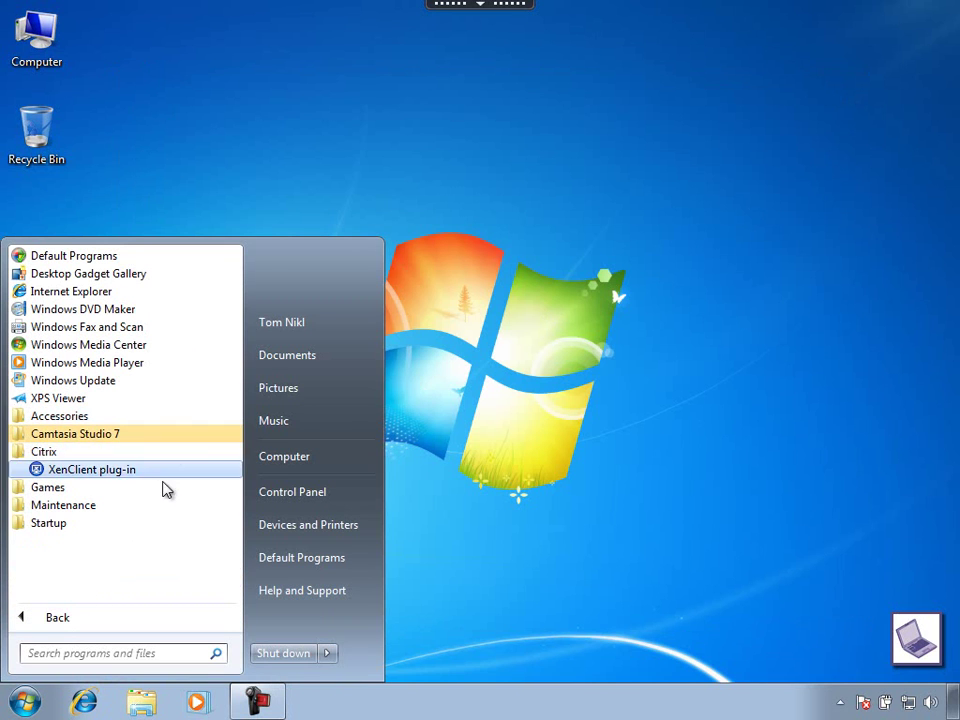
{"action": "left_click", "coordinate": [514, 561]}
{"action": "left_click", "coordinate": [840, 703]}
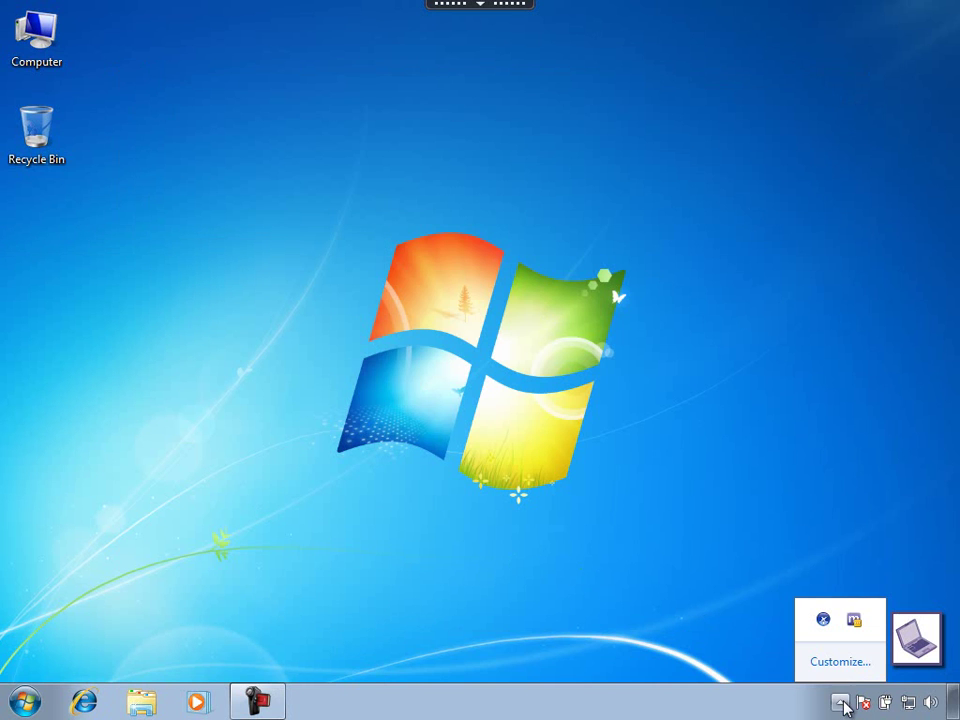
{"action": "left_click", "coordinate": [854, 621]}
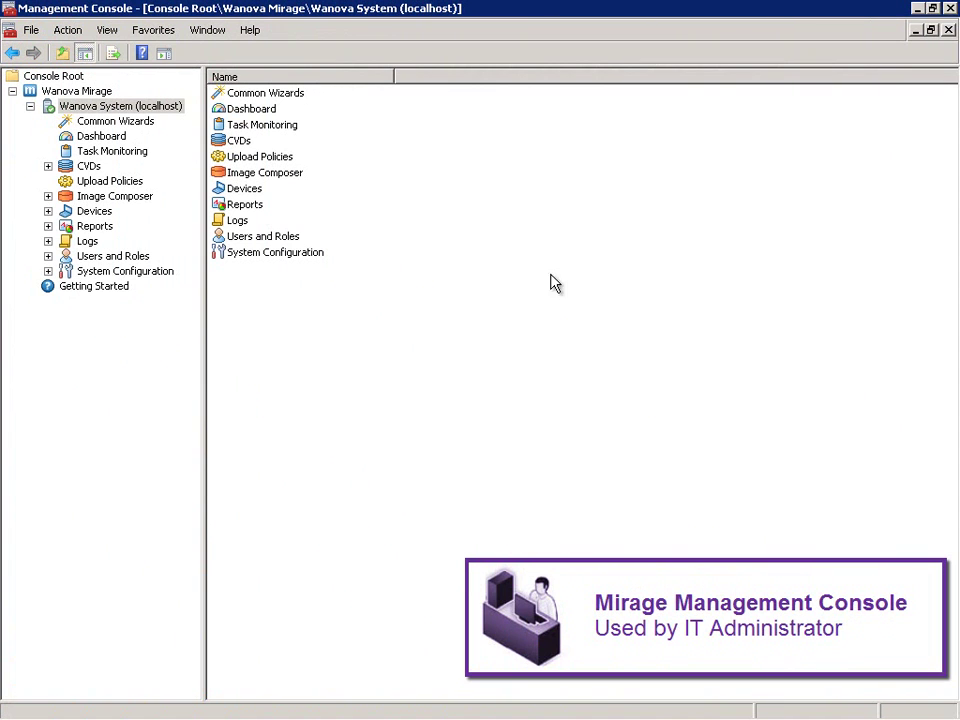
In the Mirage Management Console, re-assign the existing CVD DEMOE-PC to the pending device XC-SJ-010.
{"action": "left_click", "coordinate": [48, 211]}
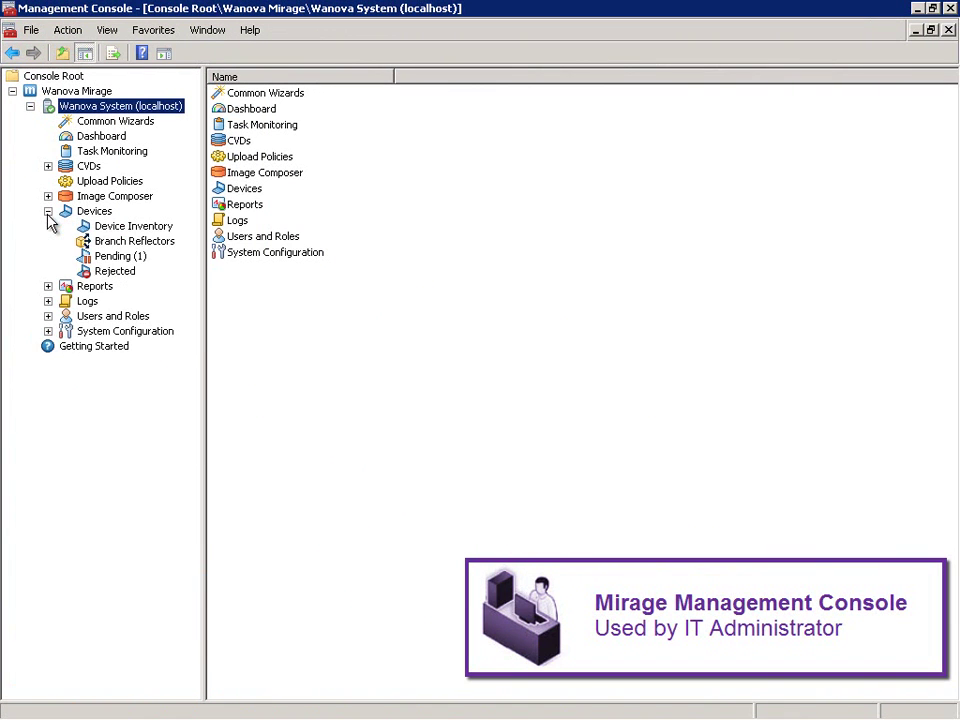
{"action": "left_click", "coordinate": [120, 257]}
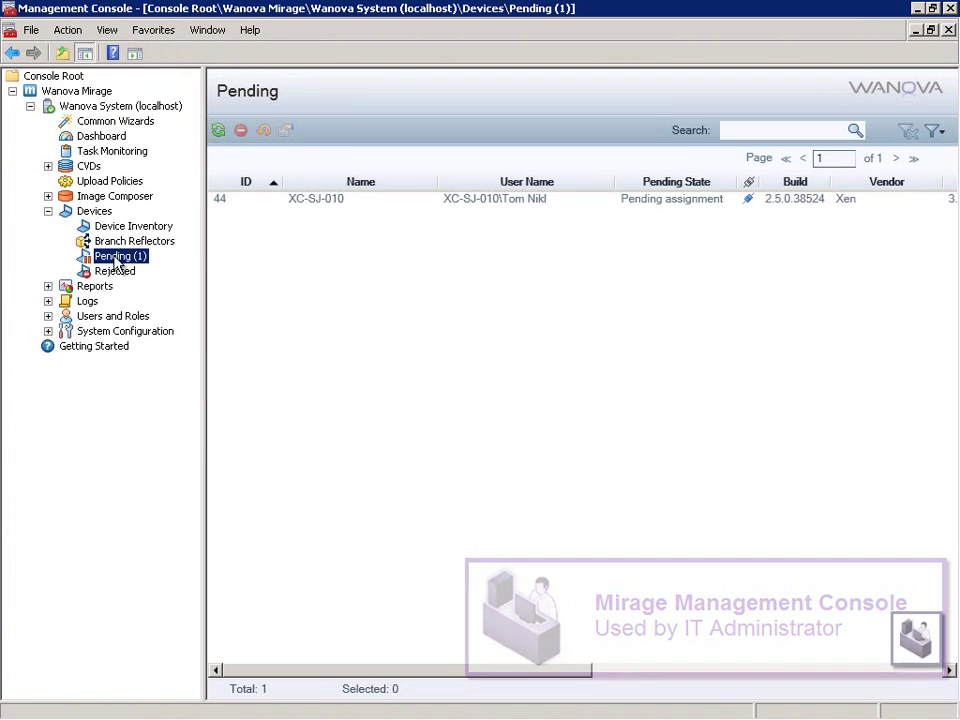
{"action": "left_click", "coordinate": [388, 204]}
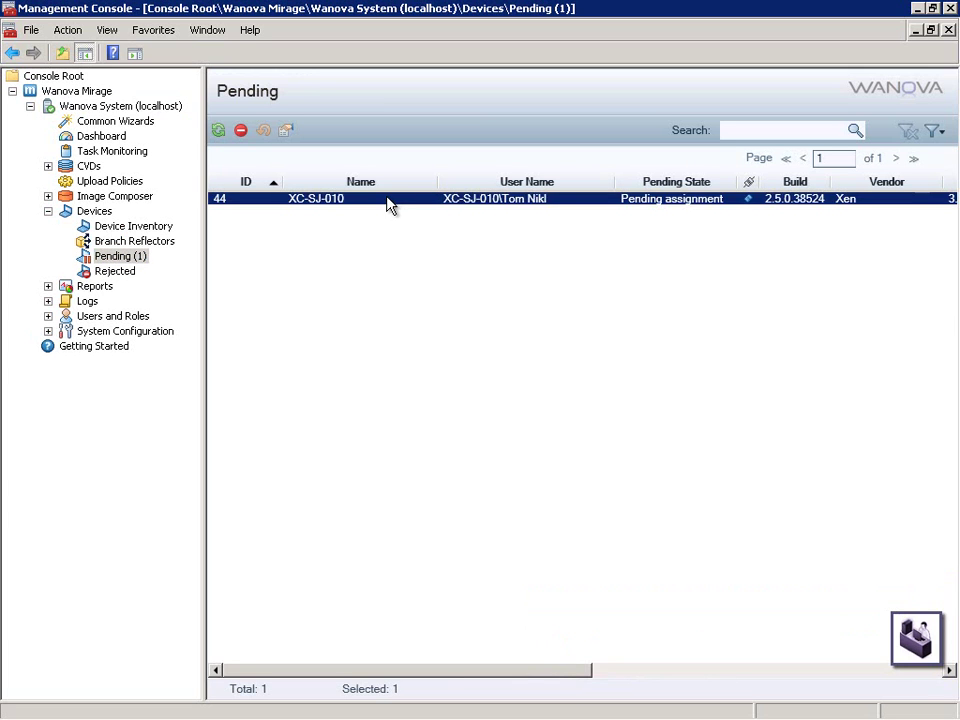
{"action": "right_click", "coordinate": [388, 202]}
{"action": "mouse_move", "coordinate": [505, 214]}
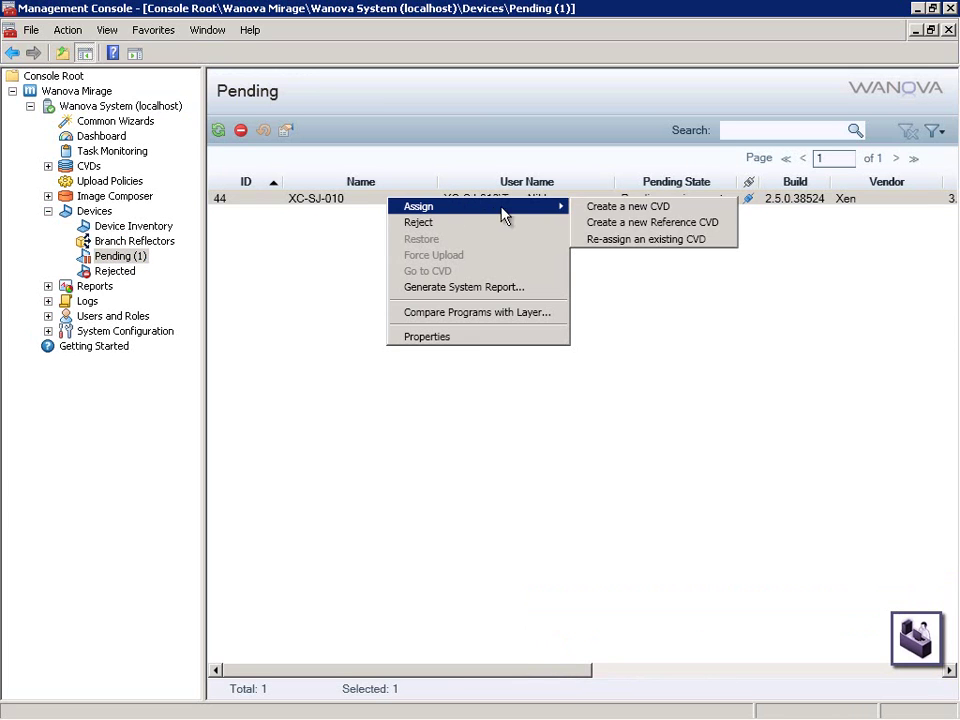
{"action": "left_click", "coordinate": [726, 240]}
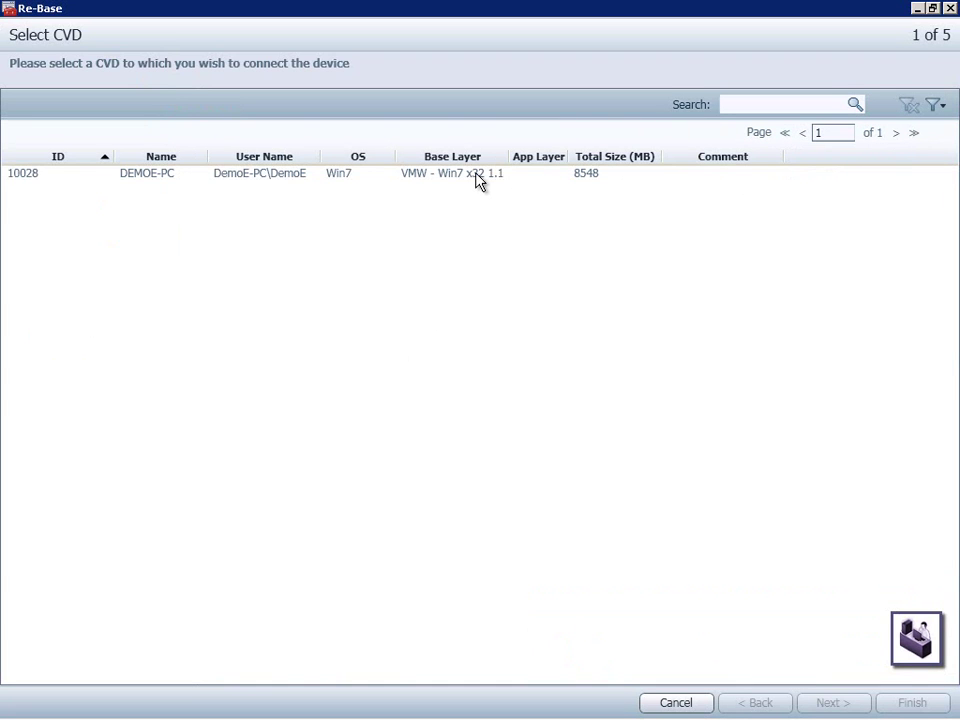
{"action": "left_click", "coordinate": [470, 181]}
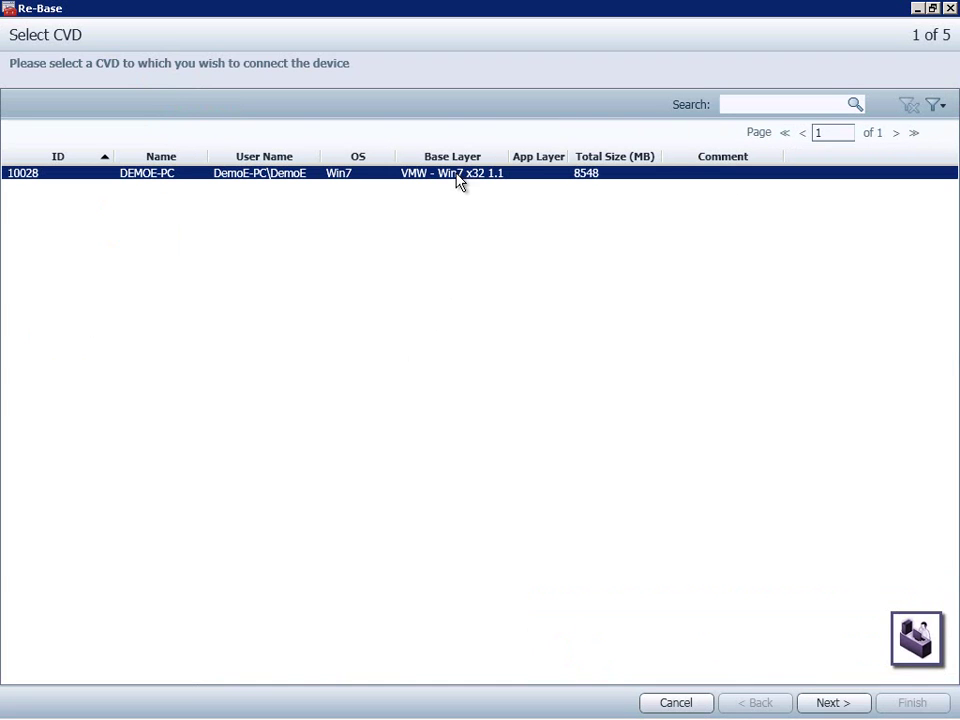
{"action": "left_click", "coordinate": [828, 704]}
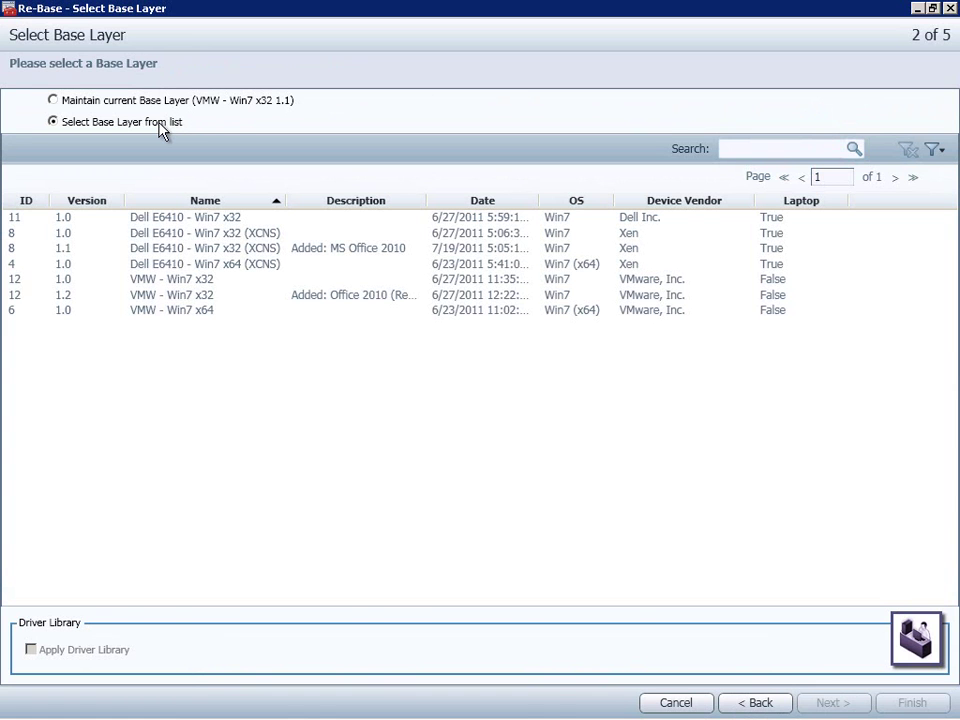
Complete the re-base with base layer Dell E6410 - Win7 x32 (XCNS) 1.1 and app layer Apps - Dell E6410 - Win7 x32 (XCNS) 1.1.
{"action": "left_click", "coordinate": [313, 252]}
{"action": "left_click", "coordinate": [836, 706]}
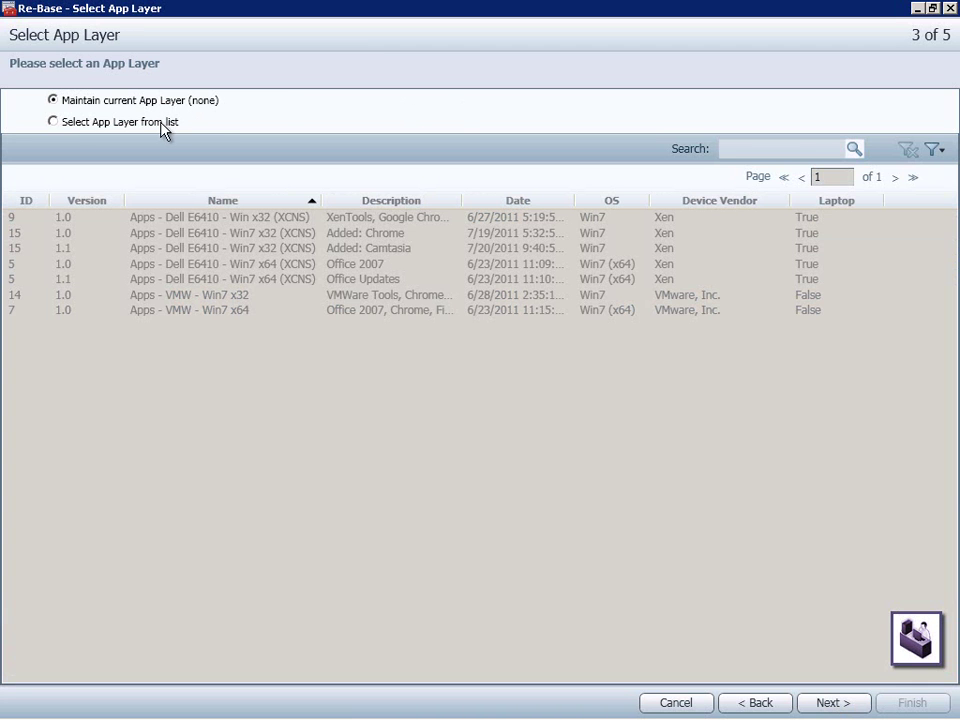
{"action": "left_click", "coordinate": [161, 124]}
{"action": "left_click", "coordinate": [302, 251]}
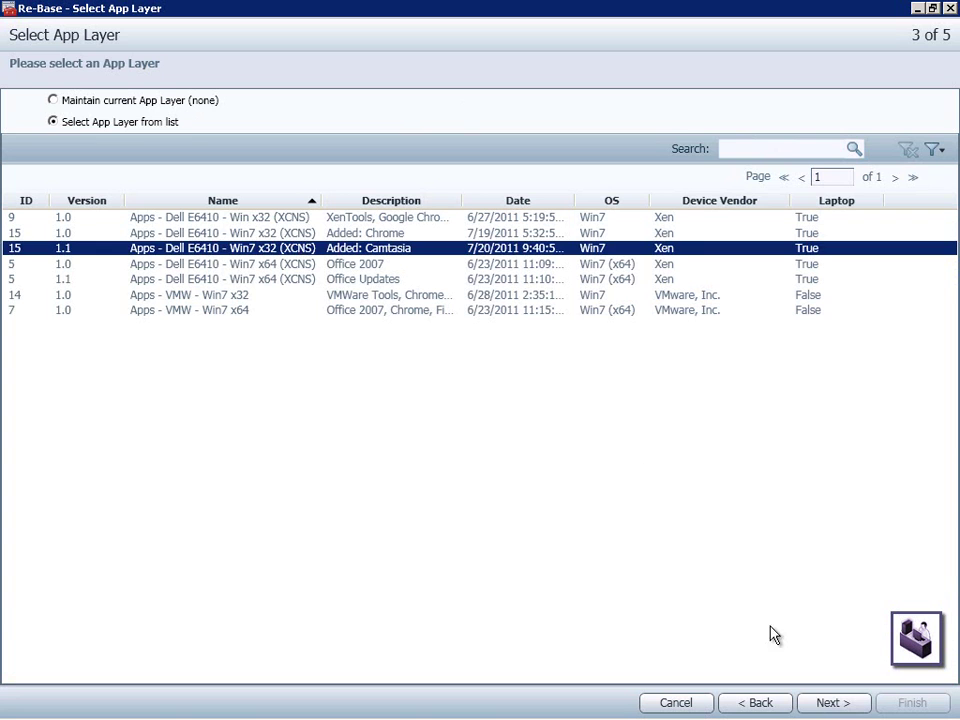
{"action": "left_click", "coordinate": [834, 704]}
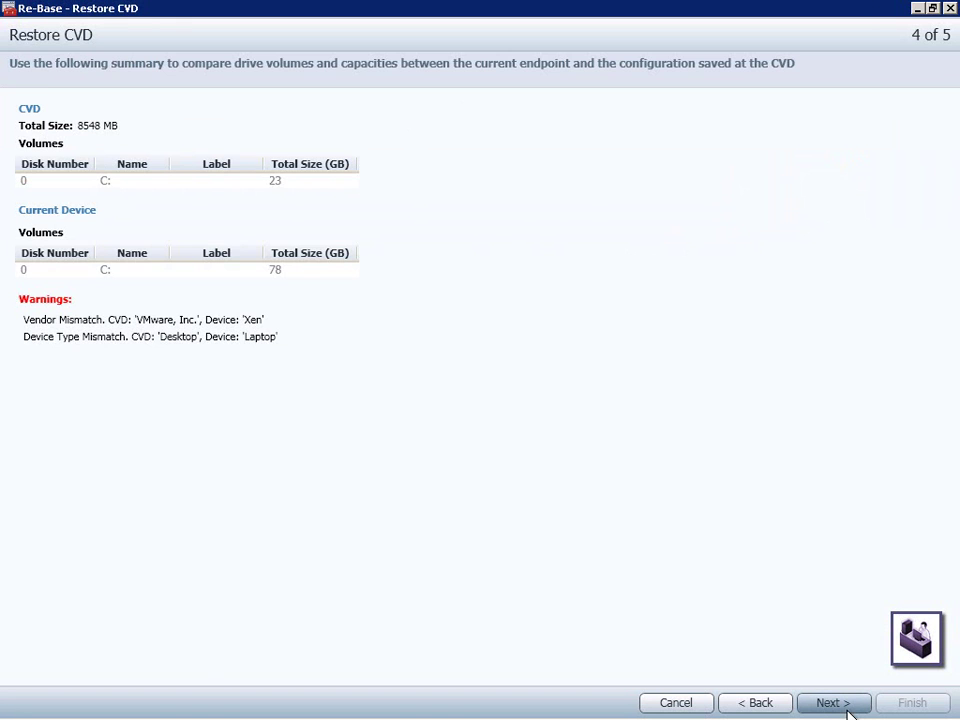
{"action": "left_click", "coordinate": [846, 706]}
{"action": "left_click", "coordinate": [904, 704]}
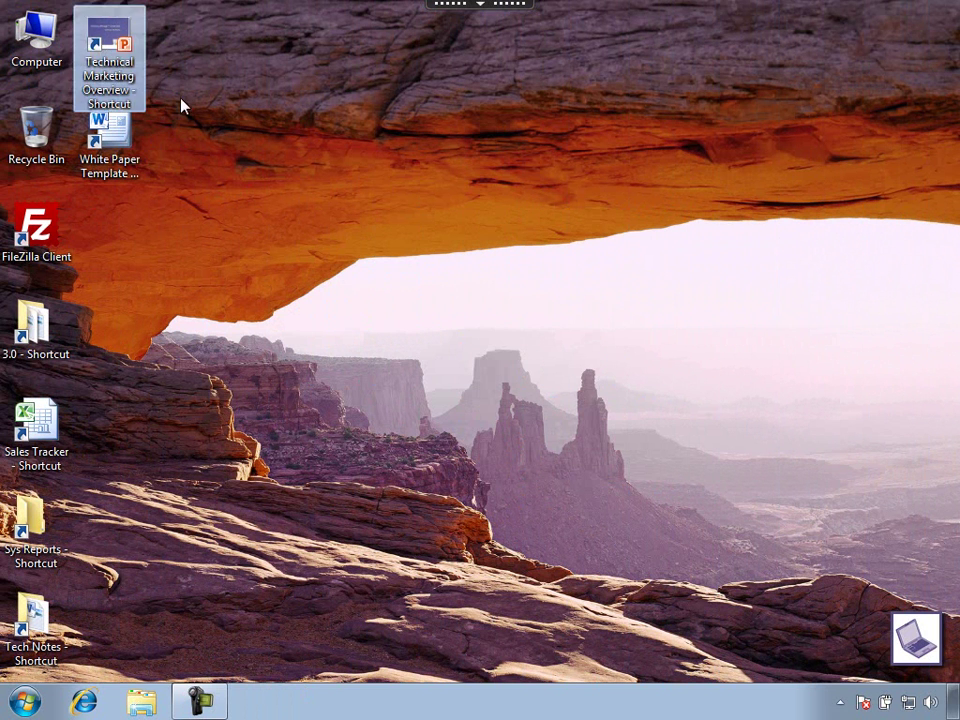
On the end point's desktop, arrange the icons in rows: Computer and Recycle Bin, the three folder shortcuts, the three Office shortcuts, and FileZilla Client.
{"action": "left_click_drag", "start_coordinate": [183, 105], "coordinate": [182, 150]}
{"action": "left_click_drag", "start_coordinate": [36, 130], "coordinate": [104, 72]}
{"action": "left_click_drag", "start_coordinate": [115, 152], "coordinate": [188, 244]}
{"action": "left_click_drag", "start_coordinate": [34, 325], "coordinate": [38, 128]}
{"action": "left_click_drag", "start_coordinate": [30, 500], "coordinate": [108, 128]}
{"action": "left_click_drag", "start_coordinate": [32, 229], "coordinate": [108, 322]}
{"action": "left_click_drag", "start_coordinate": [193, 262], "coordinate": [46, 260]}
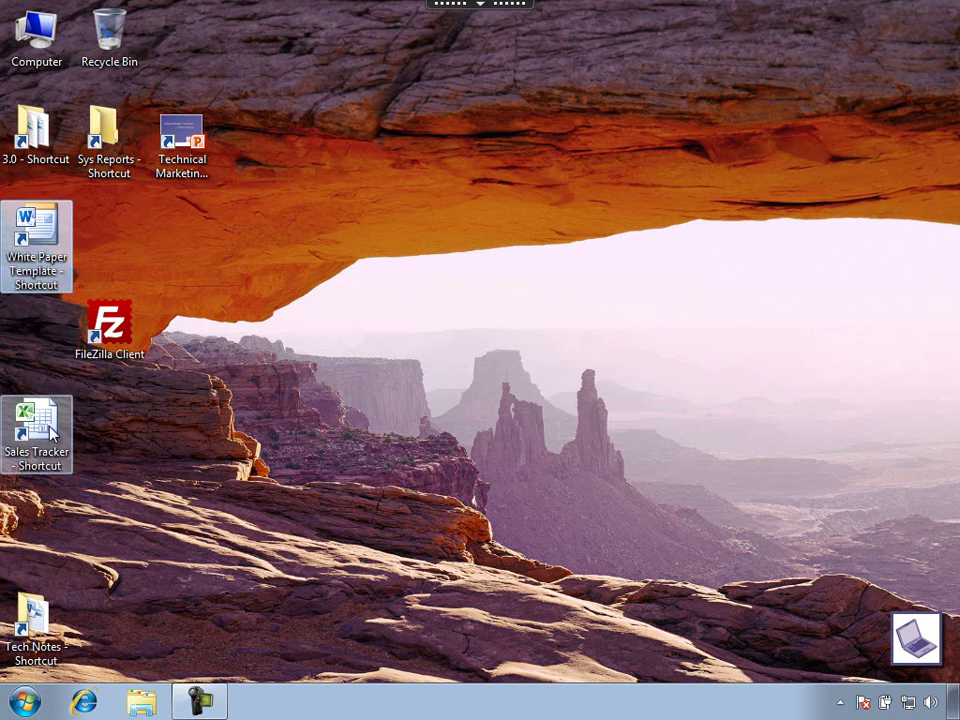
{"action": "left_click_drag", "start_coordinate": [36, 425], "coordinate": [90, 372]}
{"action": "left_click_drag", "start_coordinate": [115, 250], "coordinate": [112, 246]}
{"action": "left_click_drag", "start_coordinate": [189, 154], "coordinate": [189, 249]}
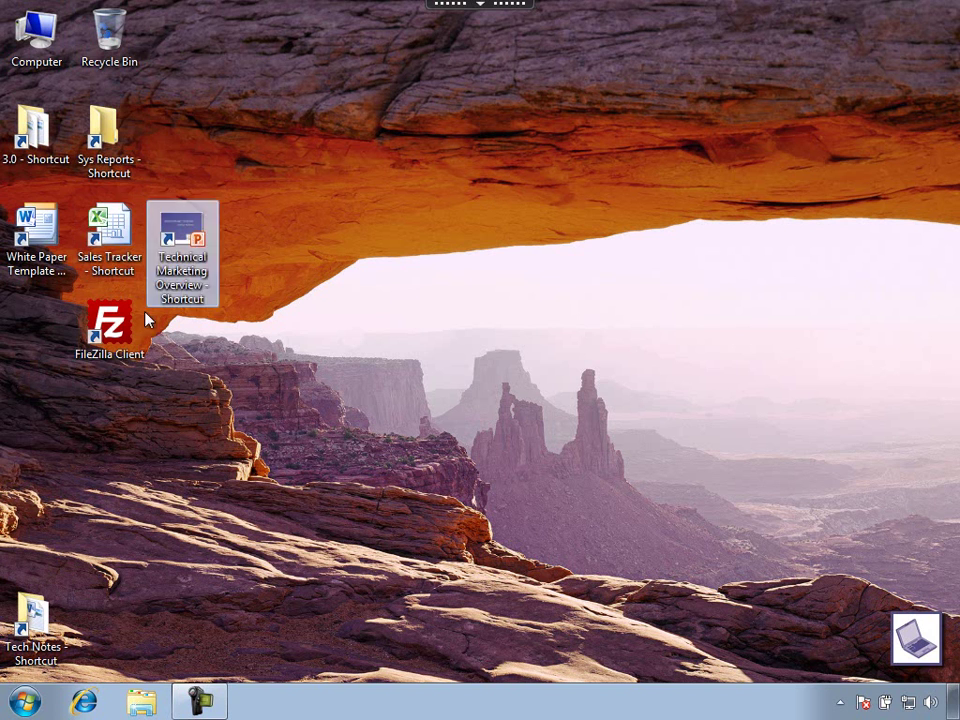
{"action": "left_click_drag", "start_coordinate": [140, 352], "coordinate": [72, 358]}
{"action": "left_click_drag", "start_coordinate": [36, 625], "coordinate": [182, 128]}
{"action": "left_click", "coordinate": [387, 190]}
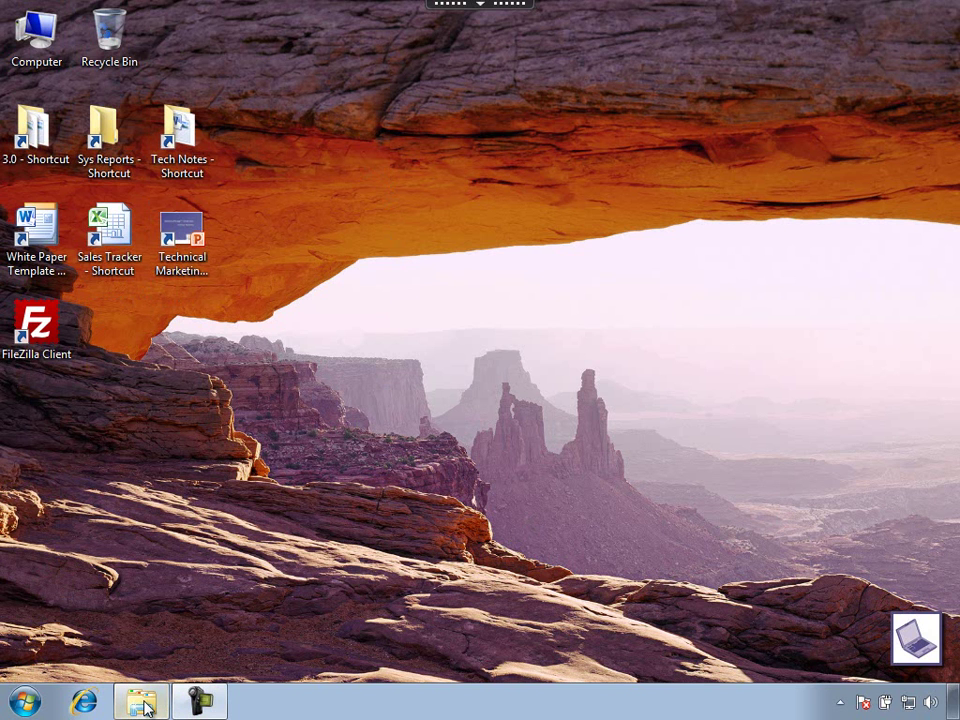
Check the contents of the Documents and Pictures libraries and close the file window.
{"action": "left_click", "coordinate": [142, 703]}
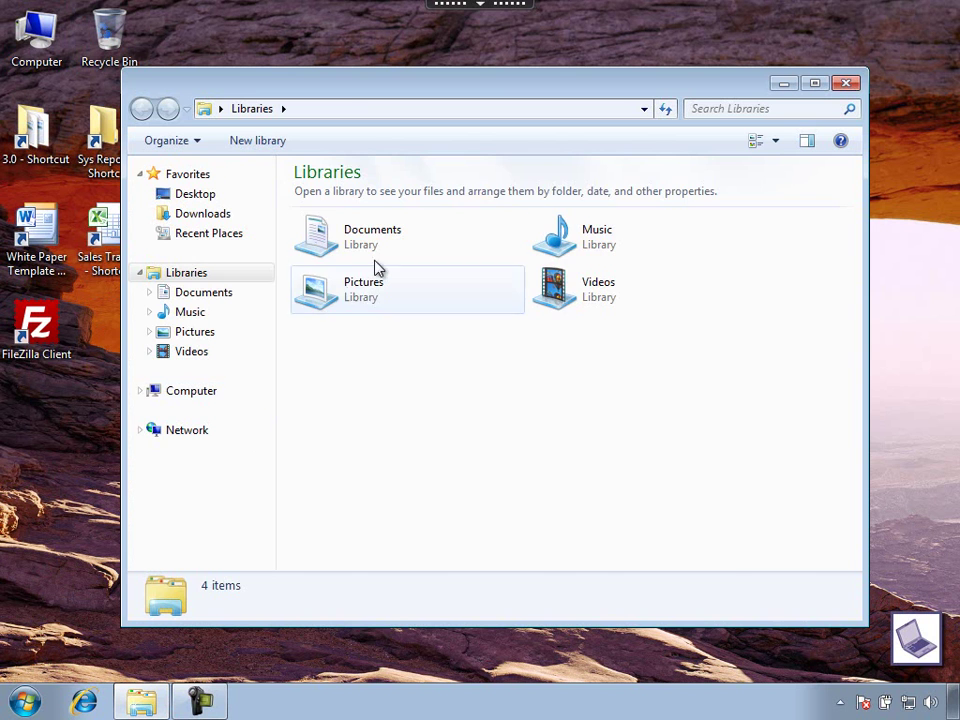
{"action": "double_click", "coordinate": [377, 244]}
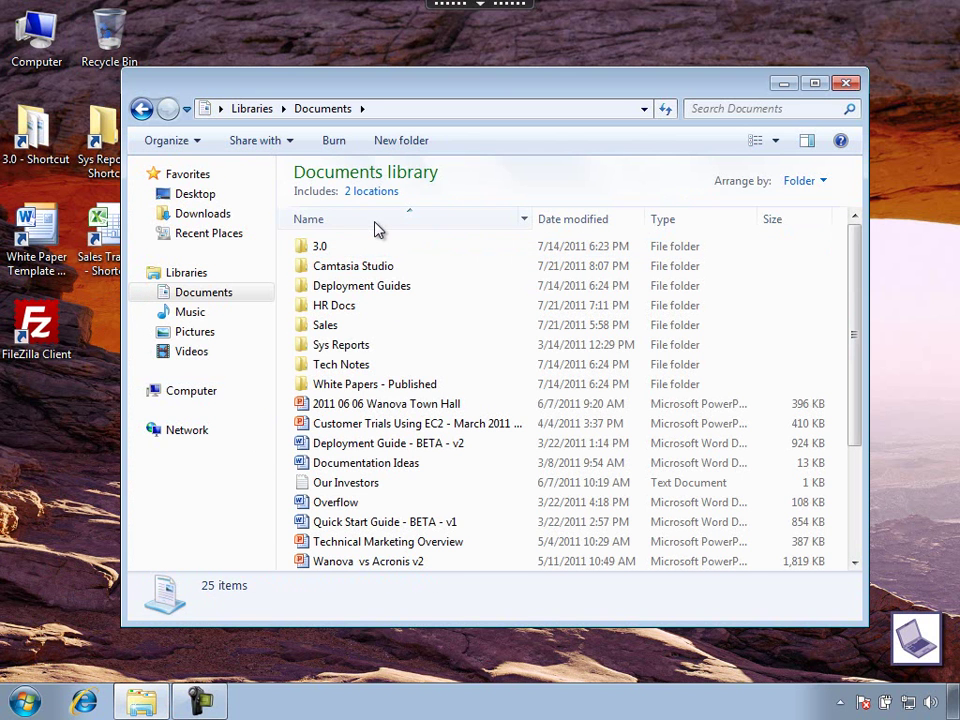
{"action": "left_click", "coordinate": [229, 334]}
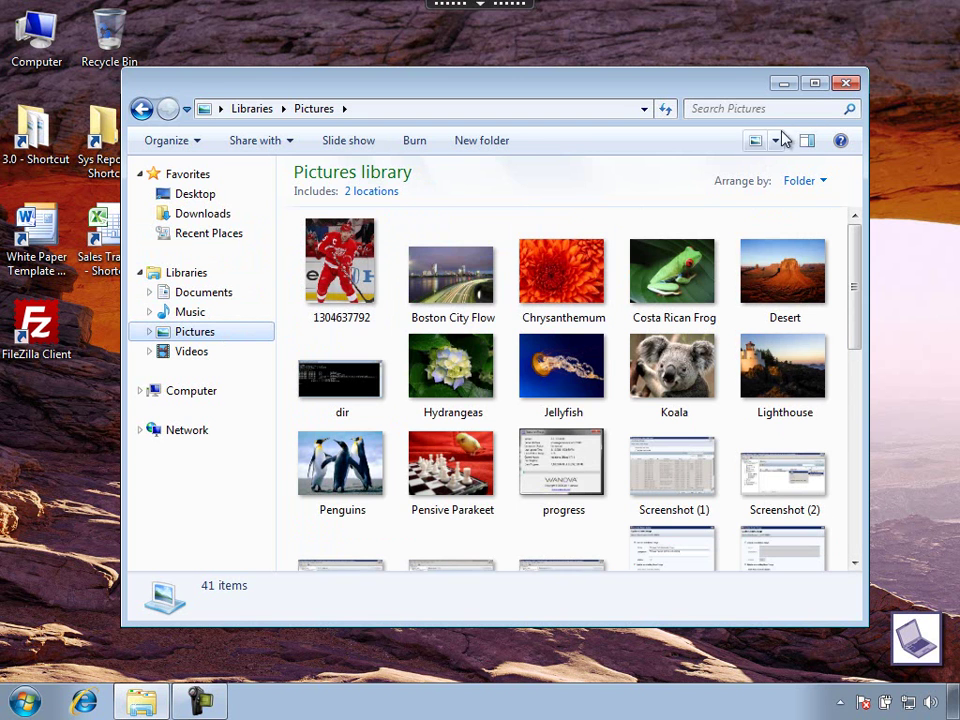
{"action": "left_click", "coordinate": [843, 88]}
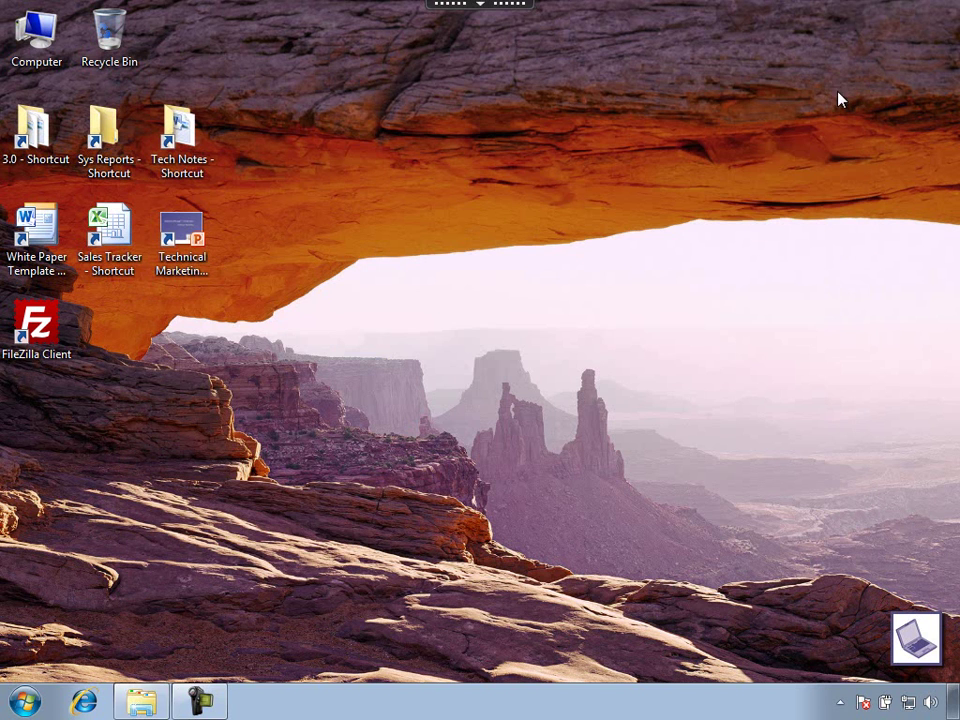
Open the Sales Tracker workbook and the Technical Marketing Overview presentation from their desktop shortcuts, and close both.
{"action": "double_click", "coordinate": [112, 240]}
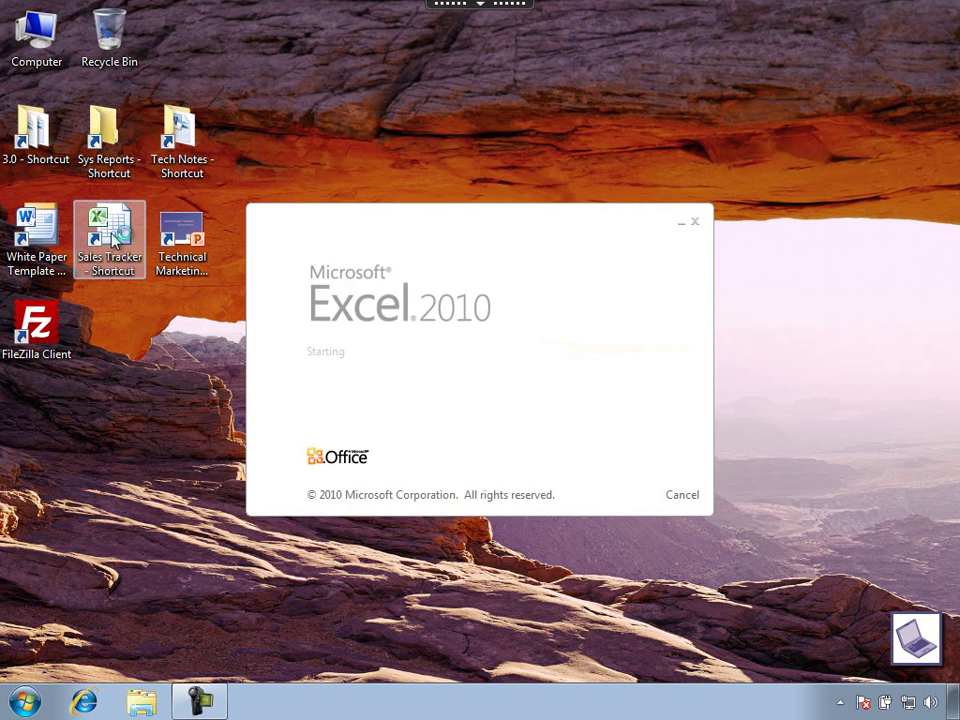
{"action": "double_click", "coordinate": [188, 242]}
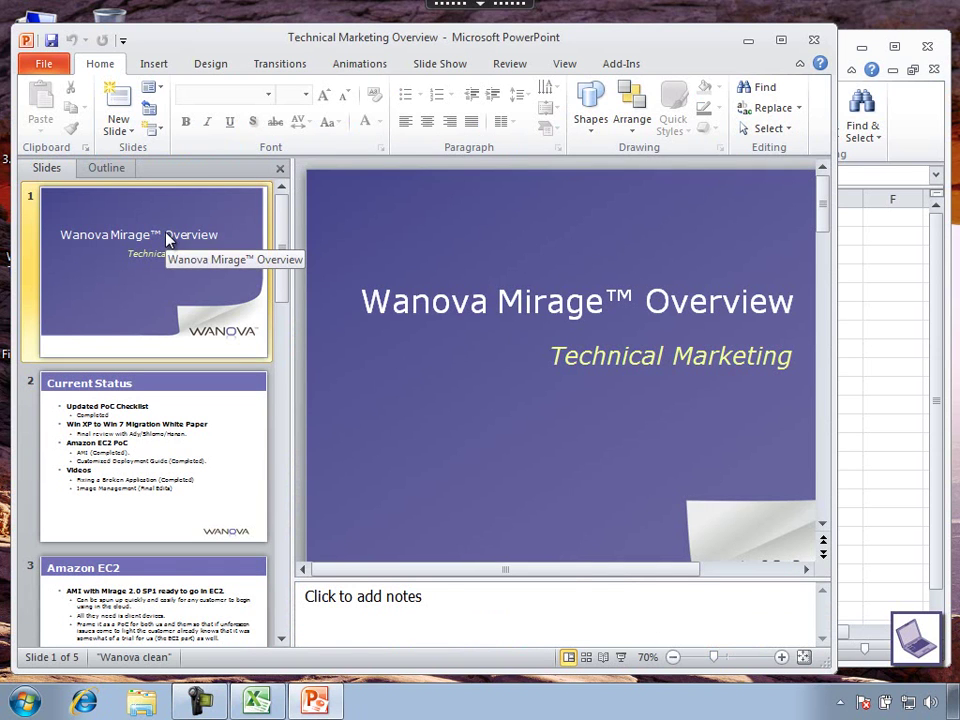
{"action": "left_click", "coordinate": [815, 41]}
{"action": "left_click", "coordinate": [924, 47]}
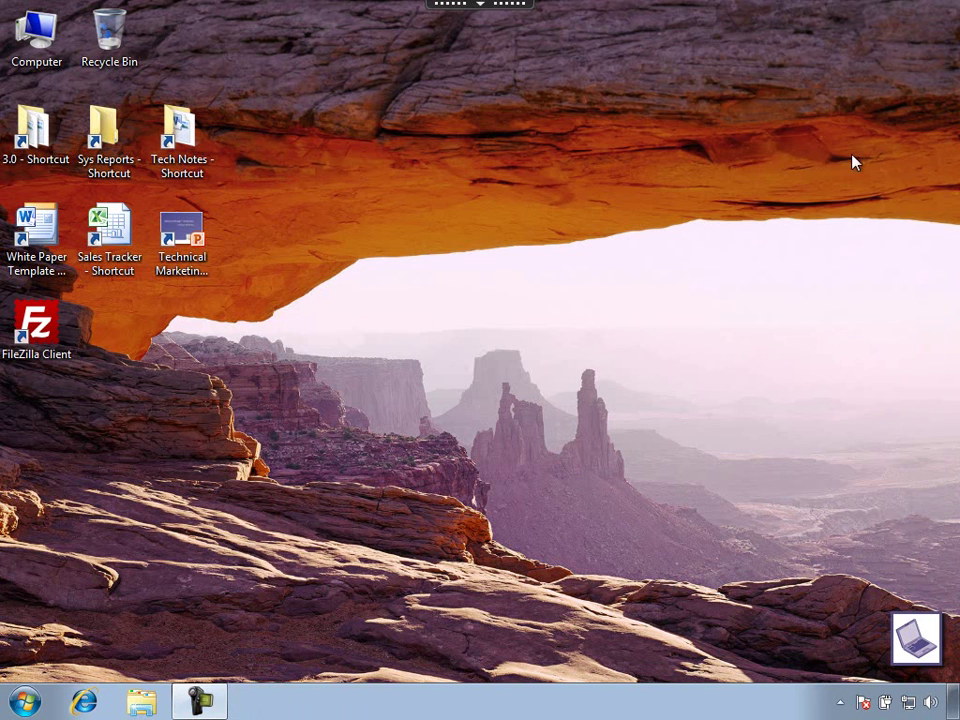